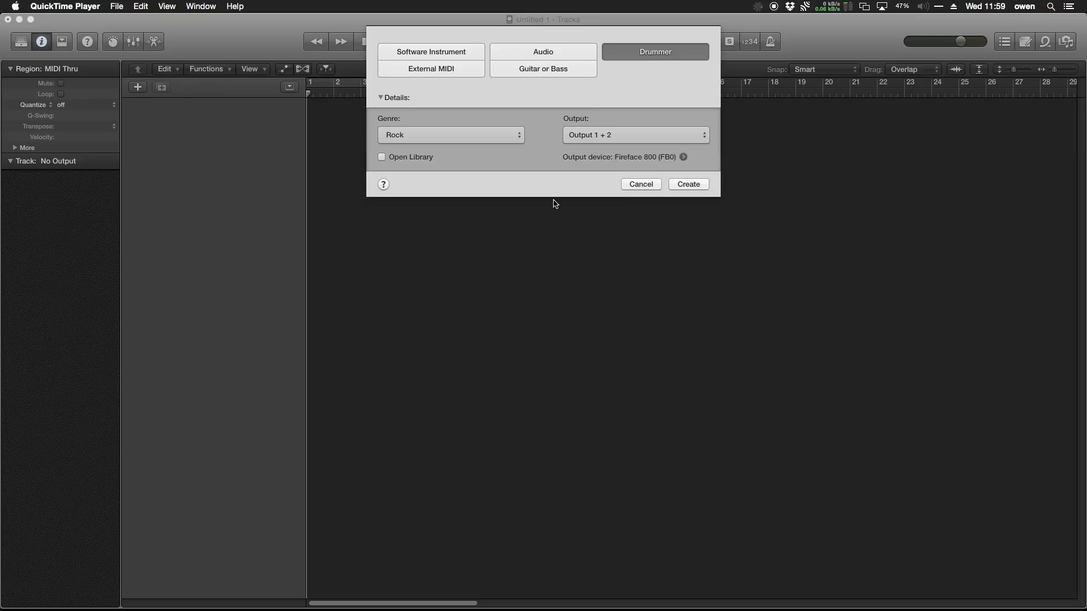
Create a Rock Drummer track, set the cycle range from bar 1 to bar 9, and briefly audition the beat
{"action": "left_click", "coordinate": [589, 191]}
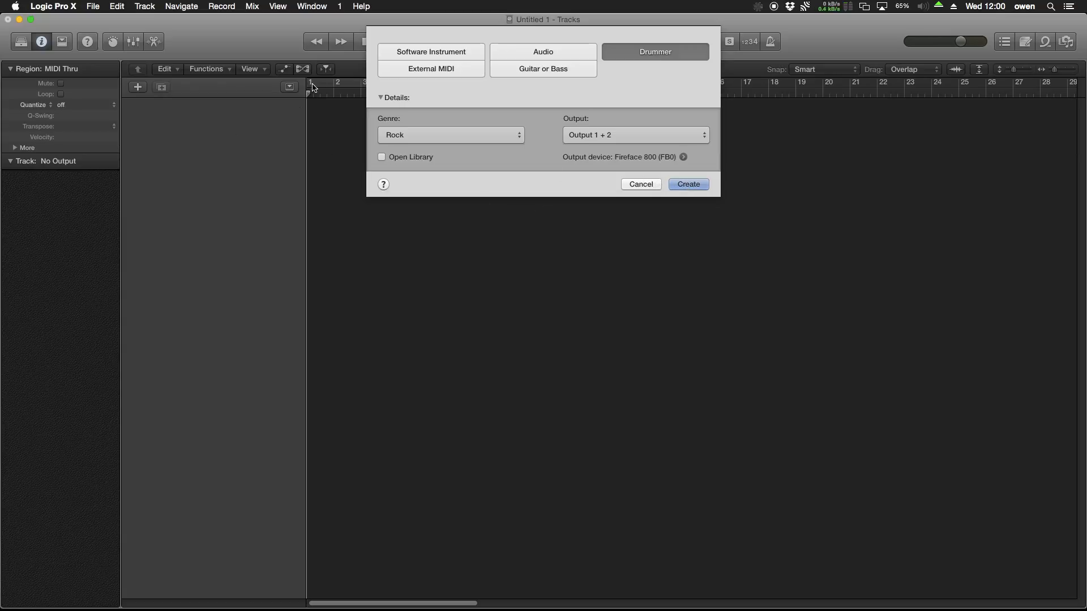
{"action": "key", "text": "Return"}
{"action": "left_click_drag", "start_coordinate": [312, 87], "coordinate": [527, 86]}
{"action": "key", "text": "space"}
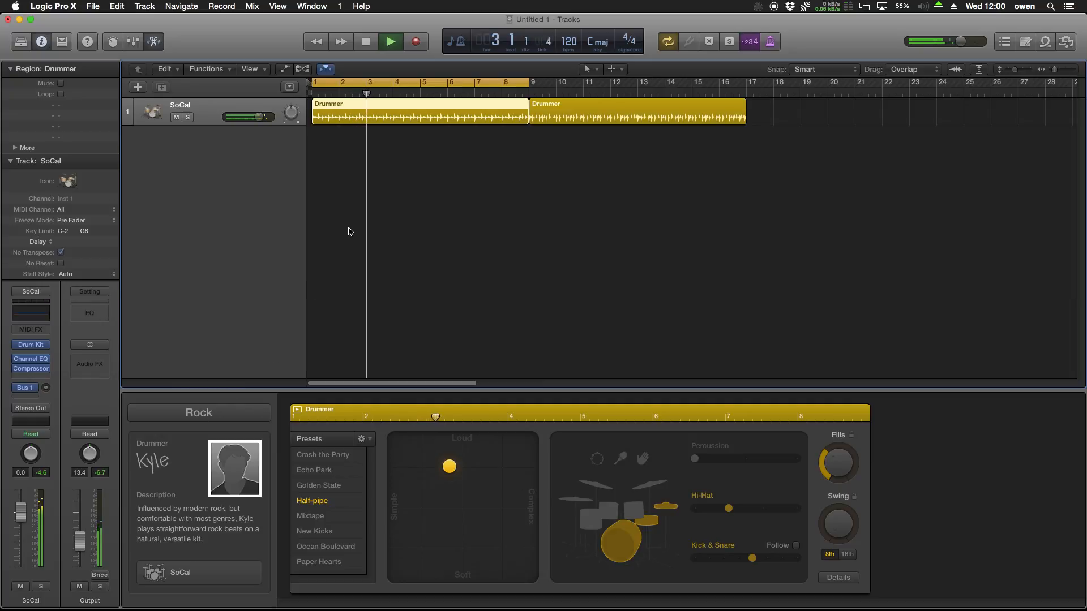
{"action": "key", "text": "space"}
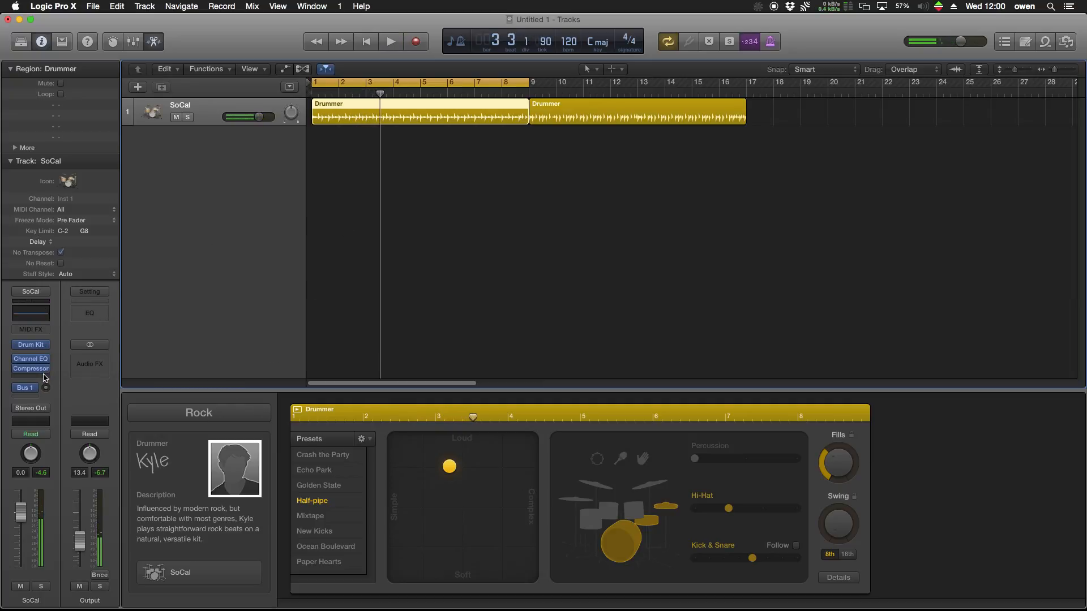
Insert the stereo Bidule MFX effect after the Compressor on the SoCal track and move its window clear of the channel strip
{"action": "left_click", "coordinate": [44, 378]}
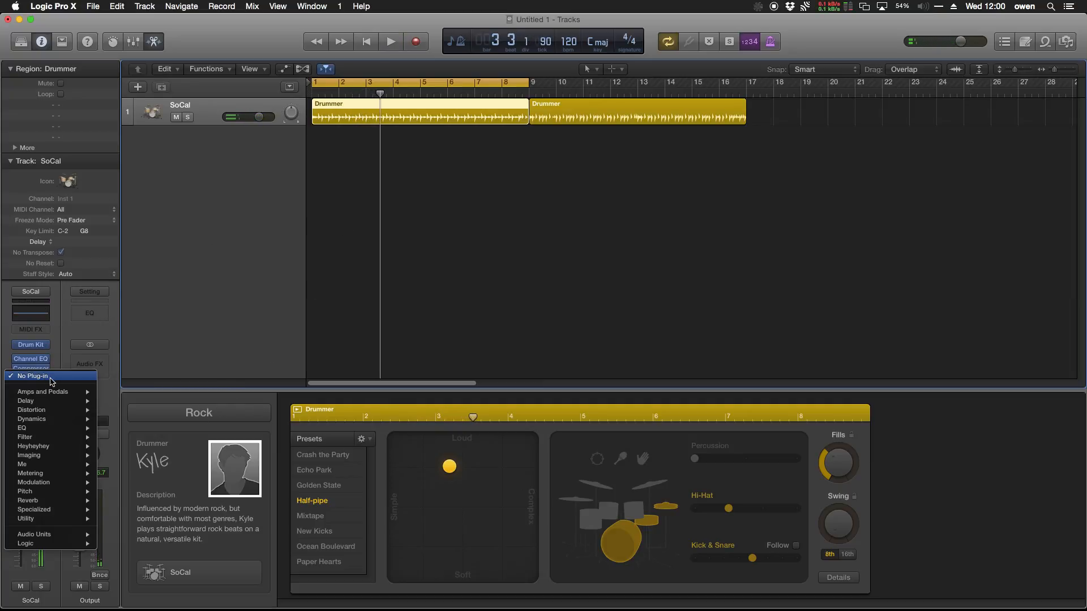
{"action": "mouse_move", "coordinate": [51, 446]}
{"action": "mouse_move", "coordinate": [128, 447]}
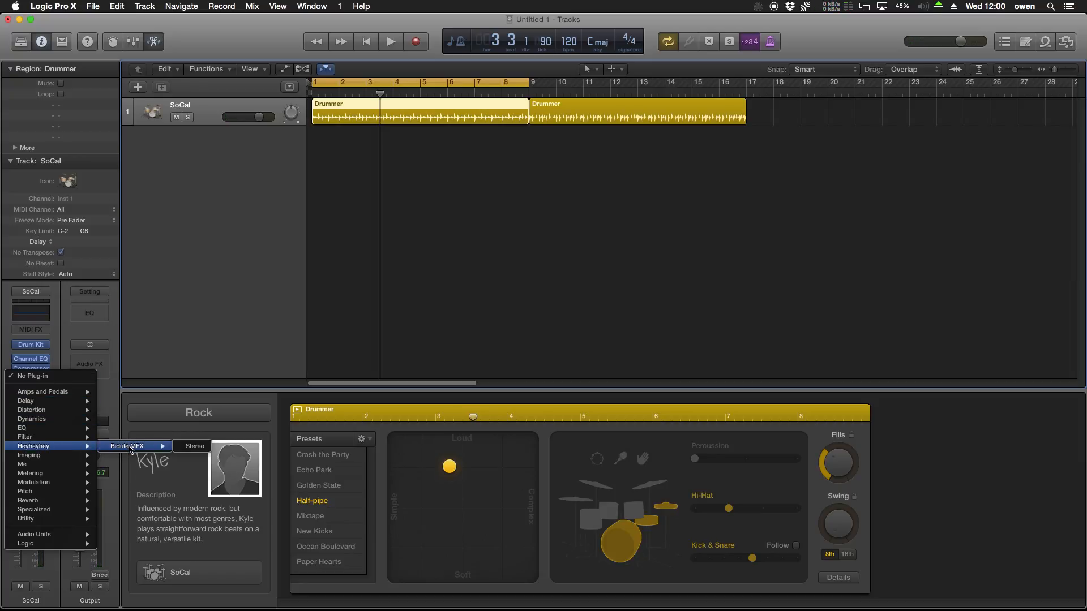
{"action": "left_click", "coordinate": [188, 449]}
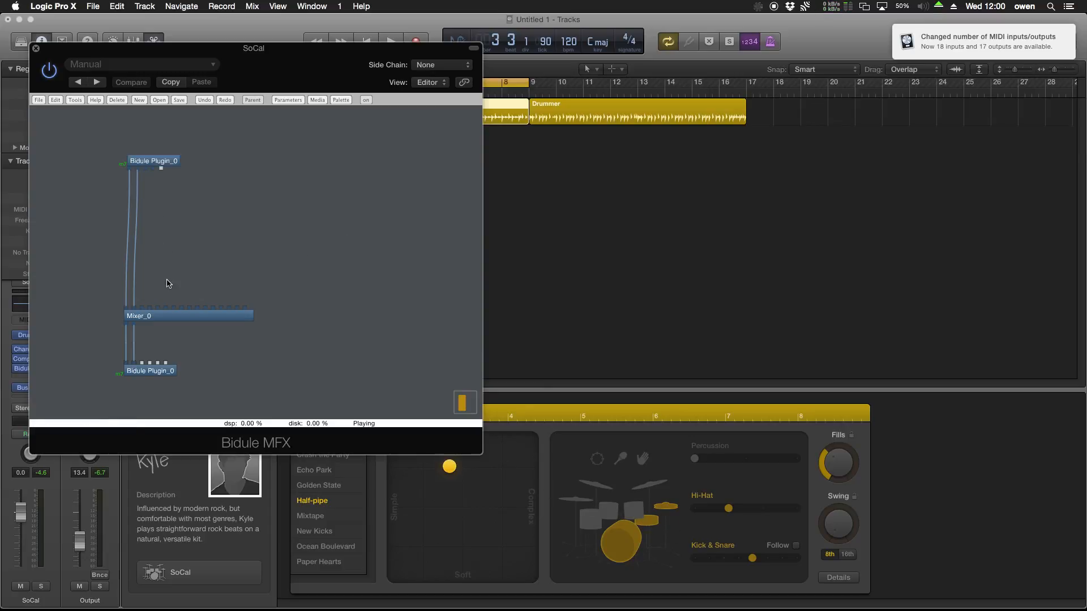
{"action": "left_click_drag", "start_coordinate": [127, 50], "coordinate": [351, 145]}
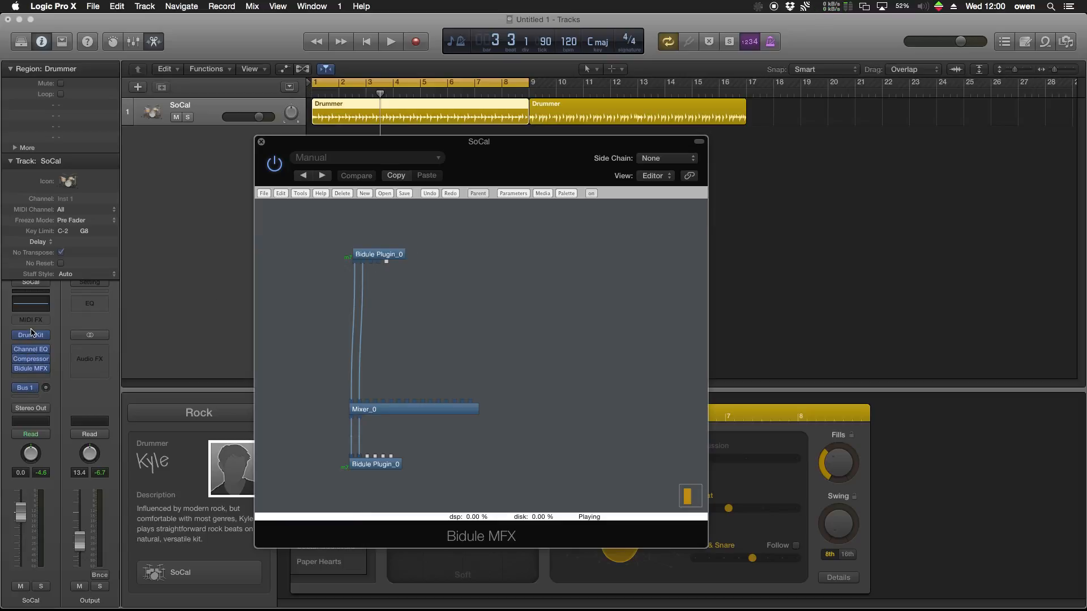
Open the Mixer_0 controls beside the Bidule patch and play the drum loop through the mixer
{"action": "mouse_move", "coordinate": [44, 368]}
{"action": "double_click", "coordinate": [394, 409]}
{"action": "left_click_drag", "start_coordinate": [443, 215], "coordinate": [598, 224]}
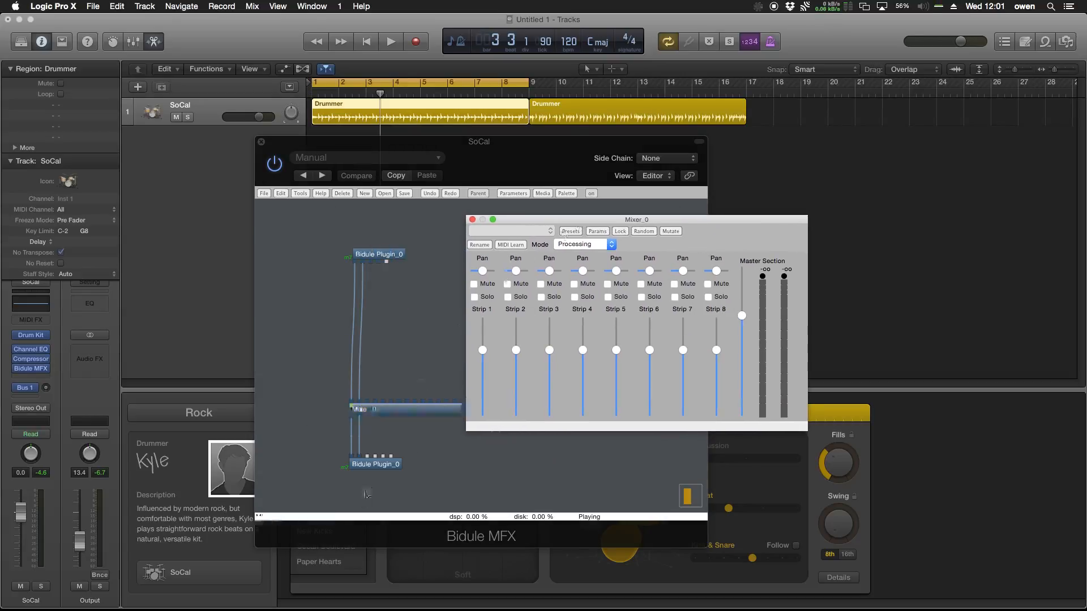
{"action": "left_click", "coordinate": [389, 347]}
{"action": "left_click", "coordinate": [803, 136]}
{"action": "key", "text": "space"}
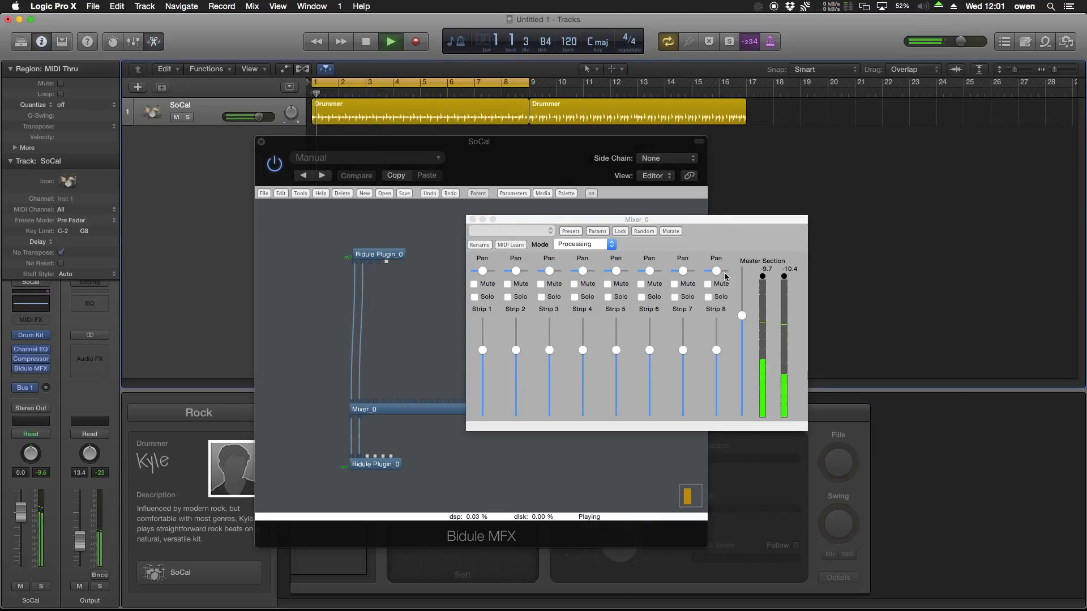
Lower the master volume of Mixer_0 to about -1.343 dB, close its controls, and stop playback
{"action": "mouse_move", "coordinate": [742, 316]}
{"action": "left_mouse_down"}
{"action": "mouse_move", "coordinate": [745, 400]}
{"action": "mouse_move", "coordinate": [744, 287]}
{"action": "mouse_move", "coordinate": [740, 330]}
{"action": "left_mouse_up"}
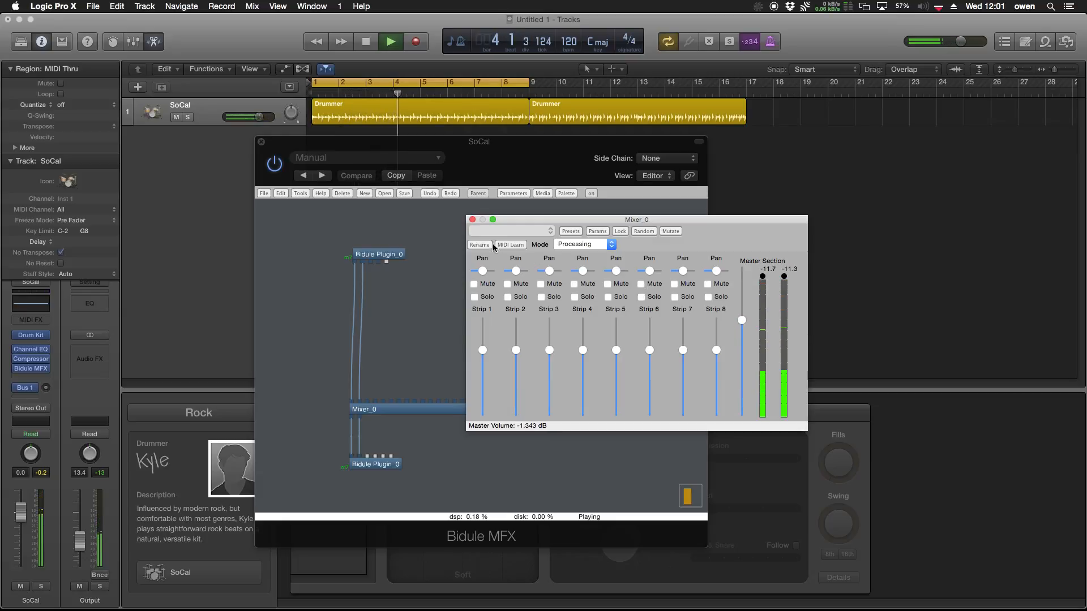
{"action": "left_click", "coordinate": [472, 219]}
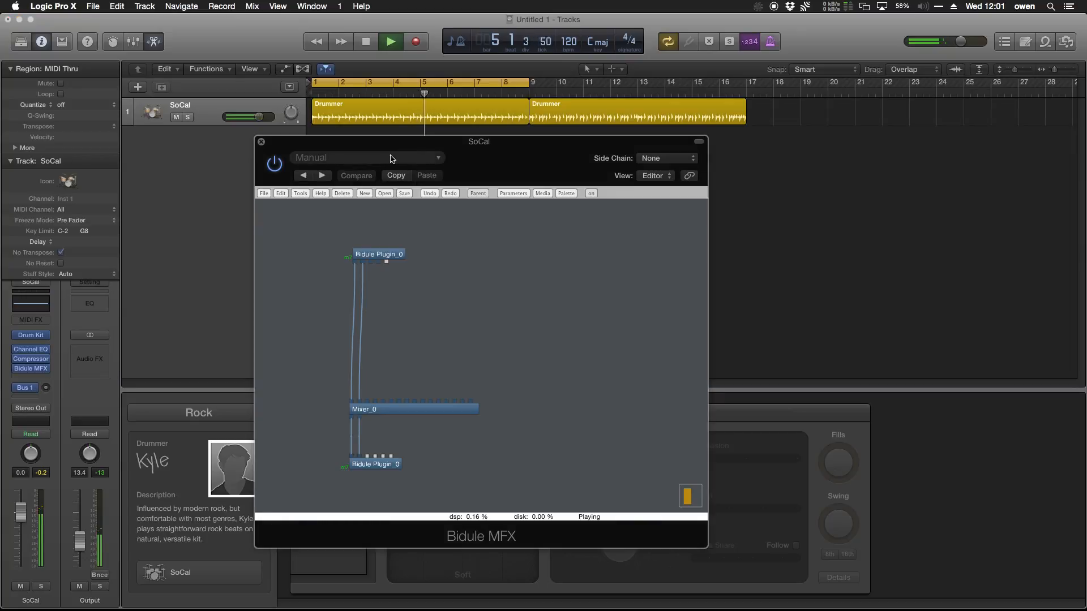
{"action": "key", "text": "space"}
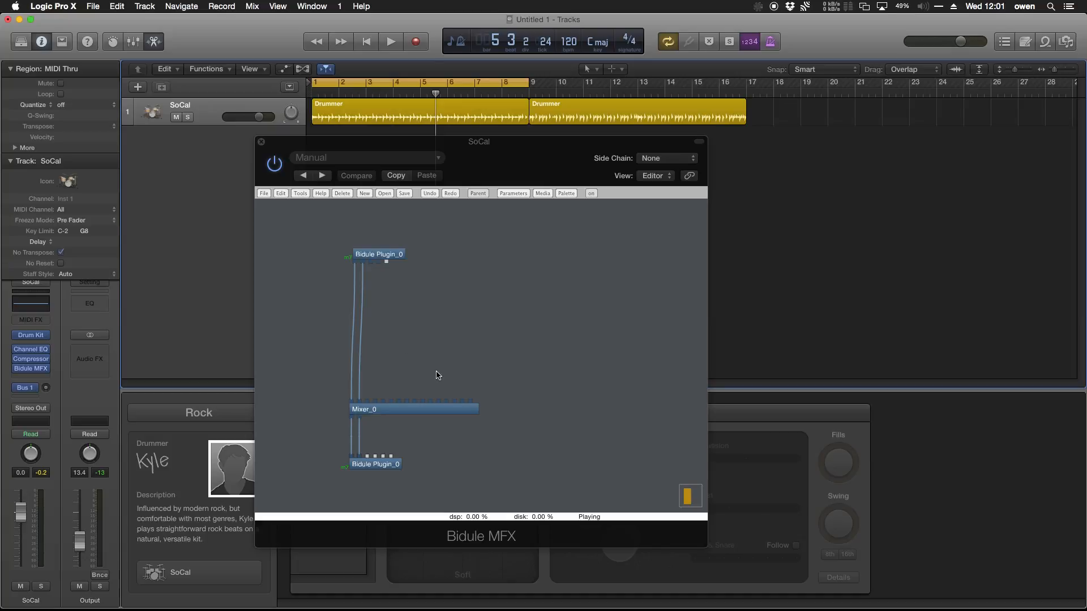
{"action": "right_click", "coordinate": [413, 285]}
{"action": "left_click", "coordinate": [428, 263]}
{"action": "right_click", "coordinate": [426, 285]}
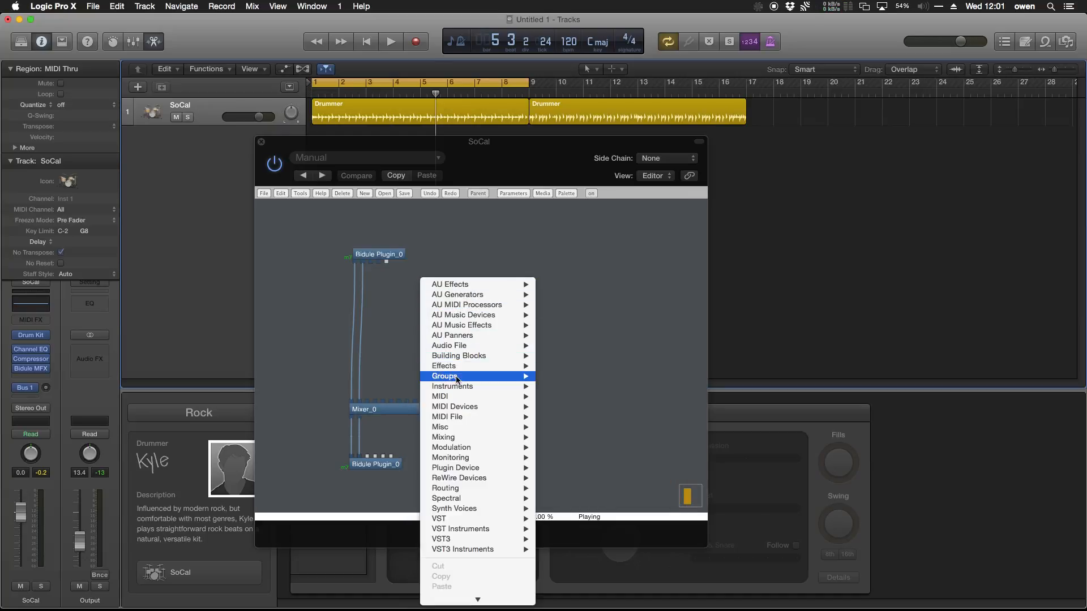
{"action": "mouse_move", "coordinate": [457, 357]}
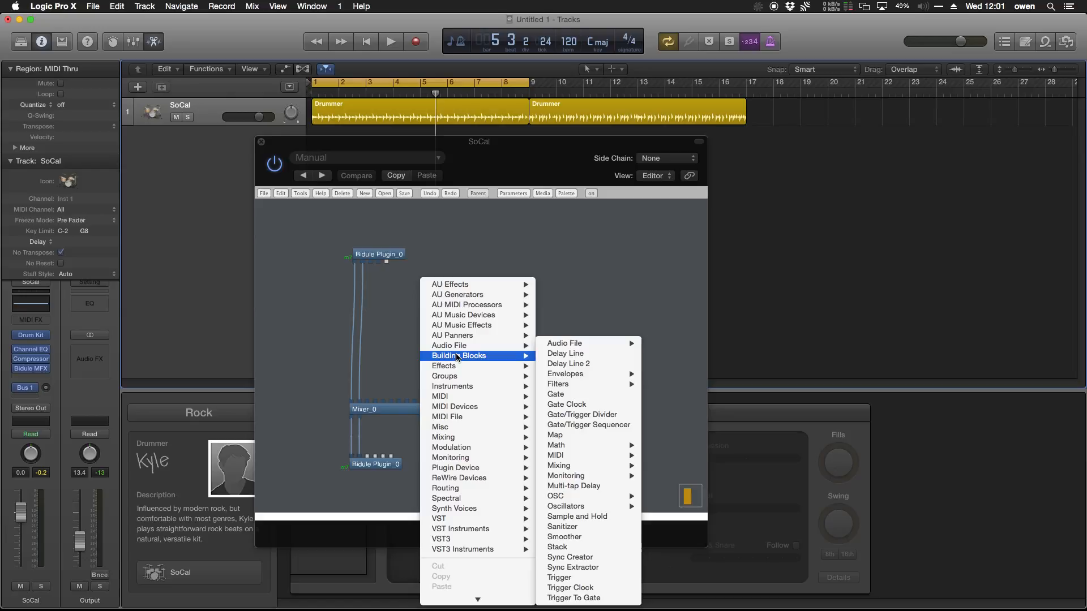
{"action": "left_click", "coordinate": [408, 301]}
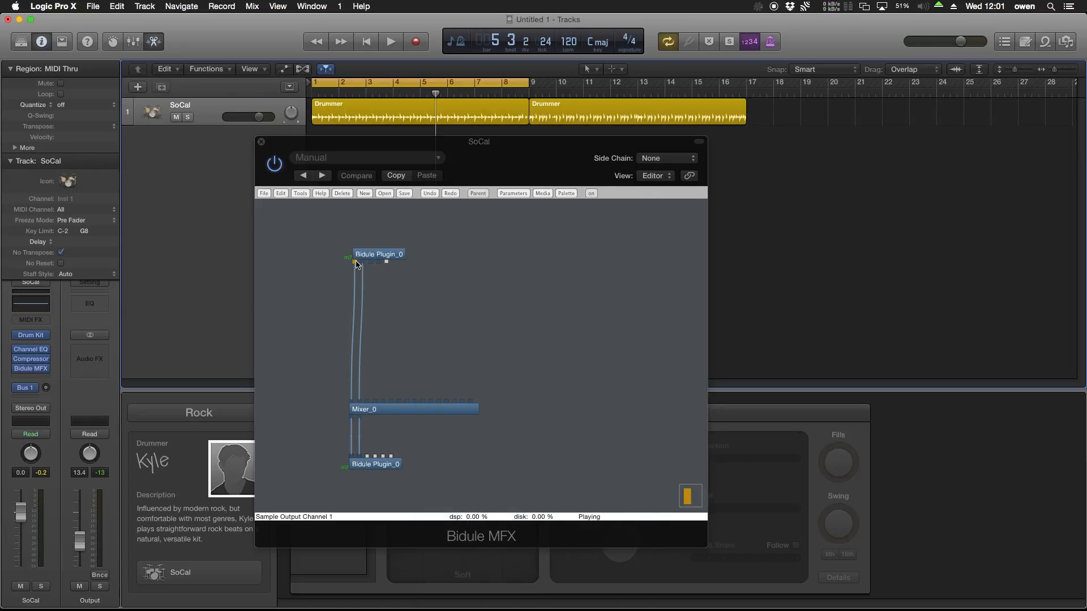
{"action": "left_click", "coordinate": [359, 256]}
{"action": "left_click", "coordinate": [371, 273]}
{"action": "right_click", "coordinate": [407, 306]}
{"action": "left_click", "coordinate": [398, 290]}
{"action": "right_click", "coordinate": [399, 287]}
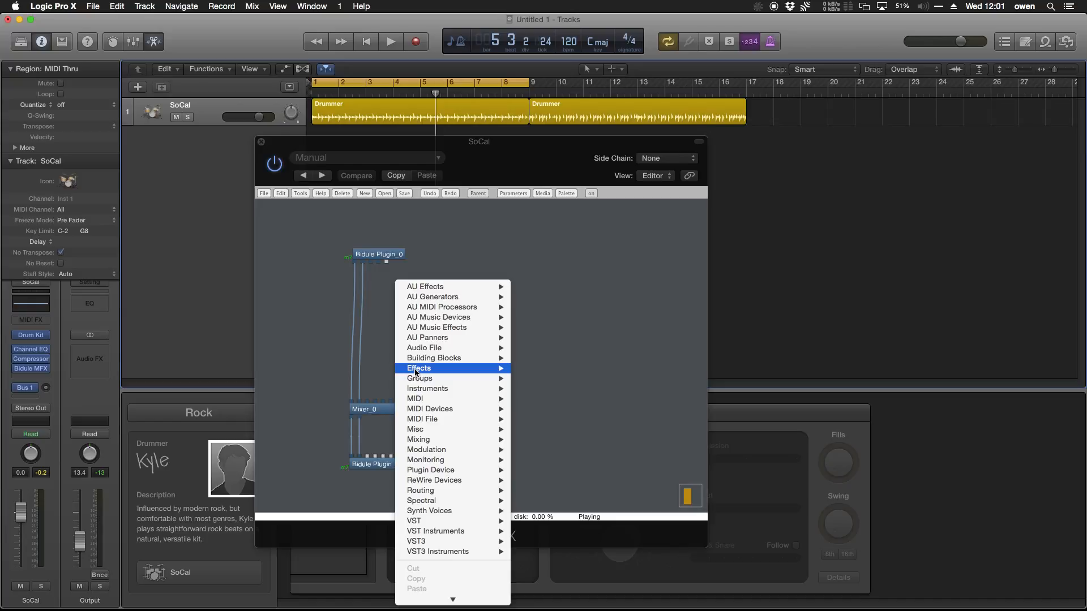
{"action": "left_click", "coordinate": [389, 389]}
Add a Parameter Modulator (Absolute) to the patch and feed it from sample output channel 1 of the upper Bidule Plugin_0
{"action": "right_click", "coordinate": [403, 290]}
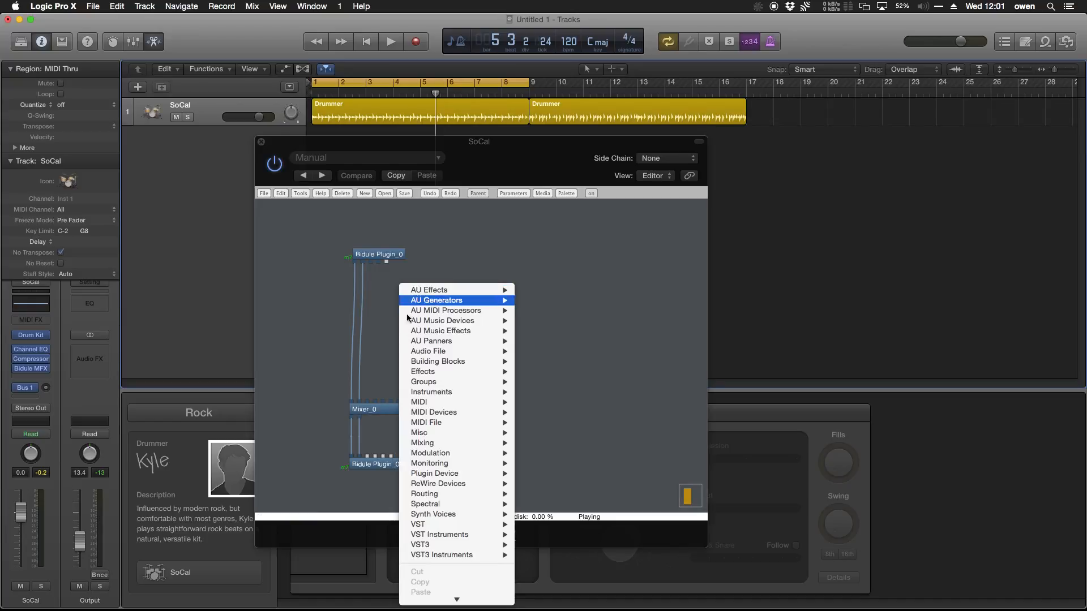
{"action": "mouse_move", "coordinate": [415, 447]}
{"action": "mouse_move", "coordinate": [420, 493]}
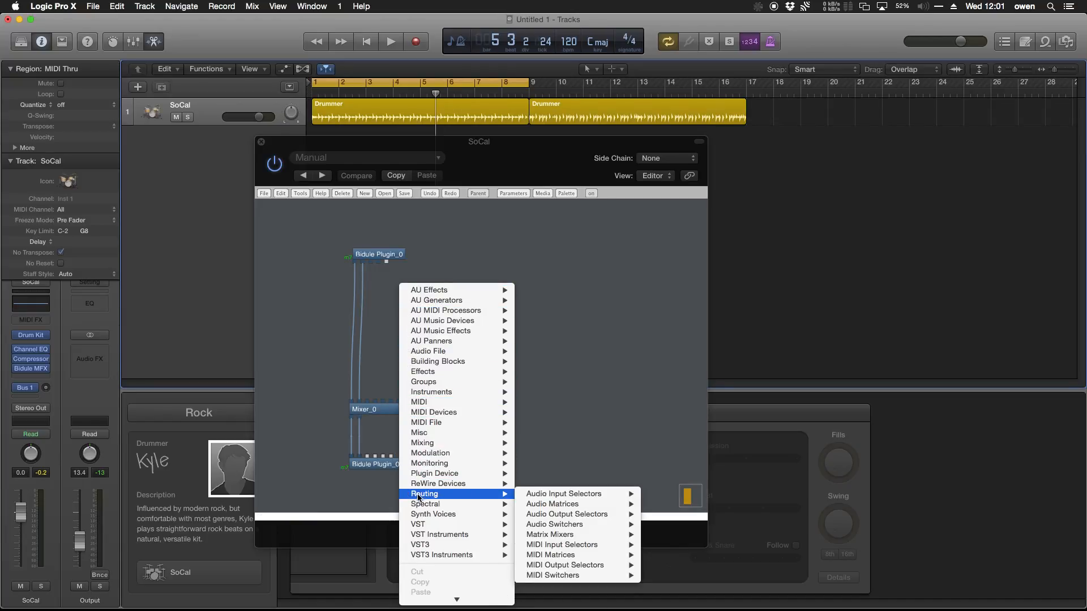
{"action": "mouse_move", "coordinate": [427, 402]}
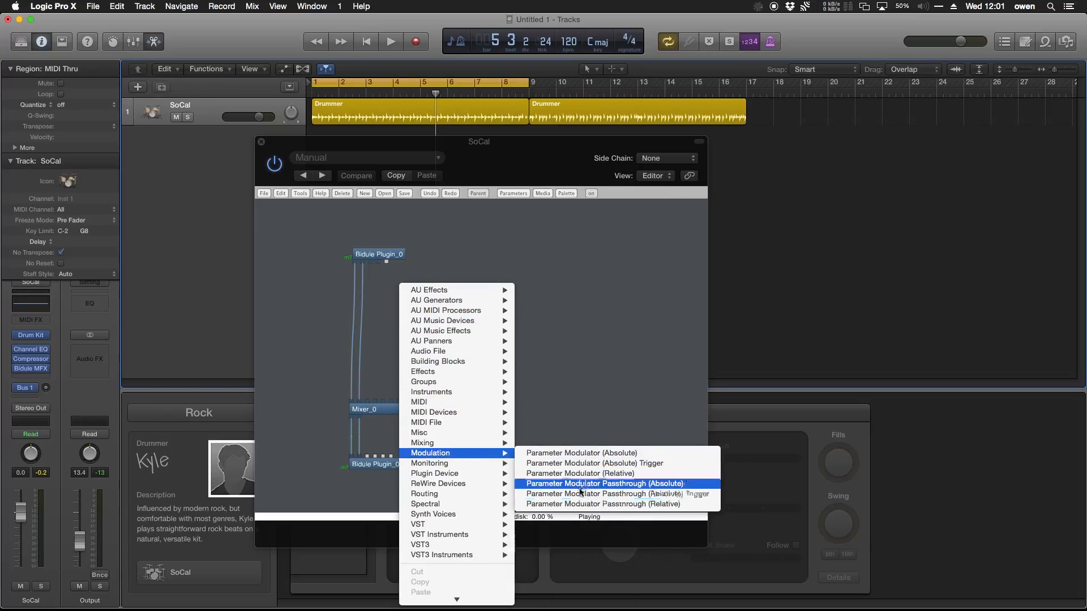
{"action": "left_click", "coordinate": [559, 455]}
{"action": "mouse_move", "coordinate": [426, 290]}
{"action": "left_mouse_down"}
{"action": "mouse_move", "coordinate": [426, 321]}
{"action": "mouse_move", "coordinate": [417, 302]}
{"action": "left_mouse_up"}
{"action": "left_click_drag", "start_coordinate": [361, 262], "coordinate": [395, 290]}
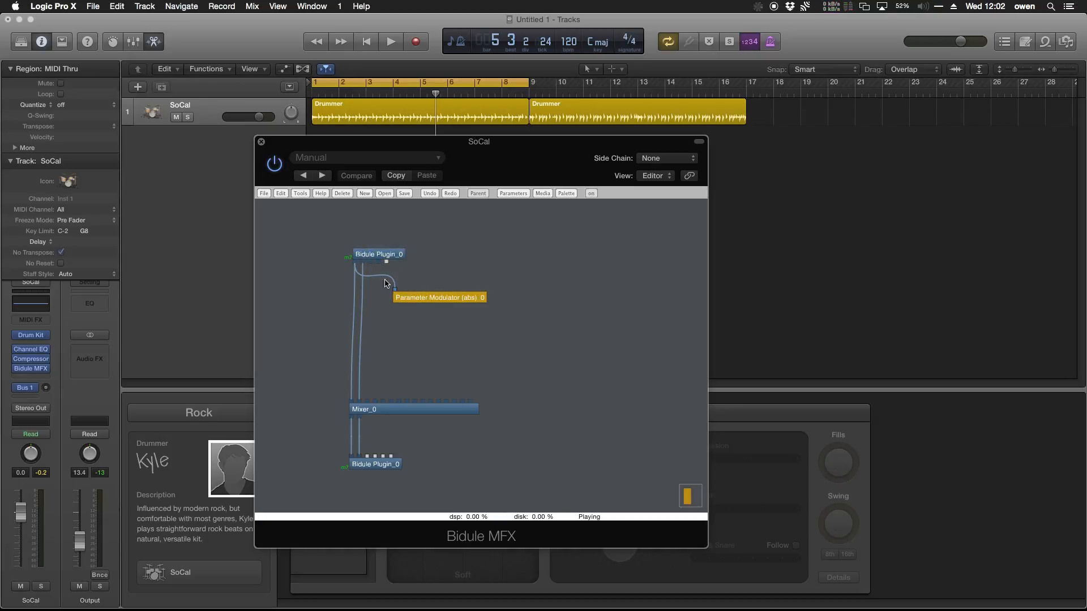
{"action": "left_click", "coordinate": [363, 263]}
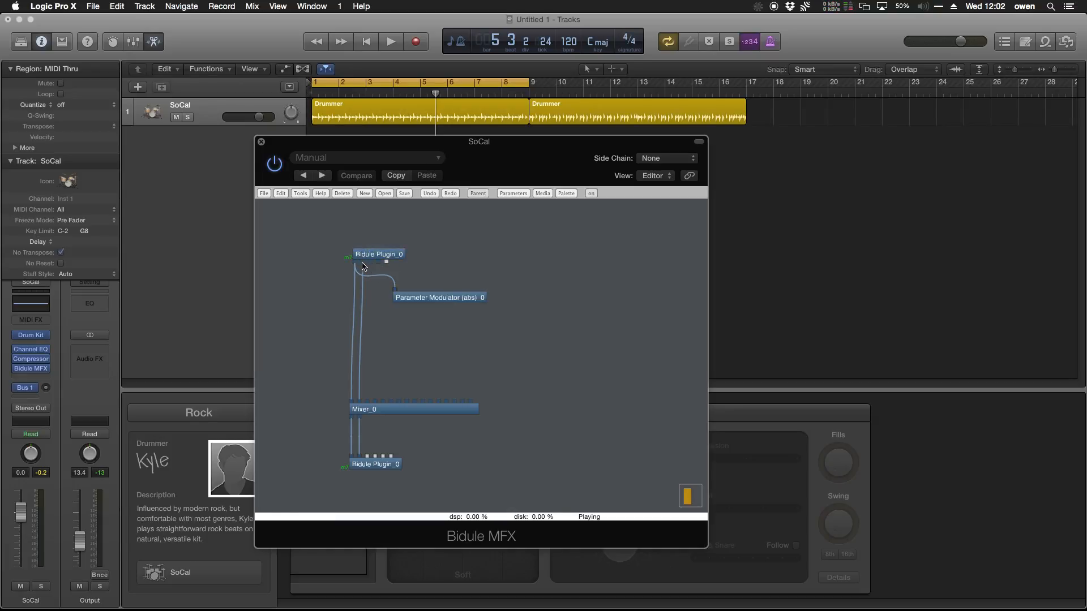
Set the Parameter Modulator's Min to 0 and move its settings window clear of the patch
{"action": "double_click", "coordinate": [433, 301]}
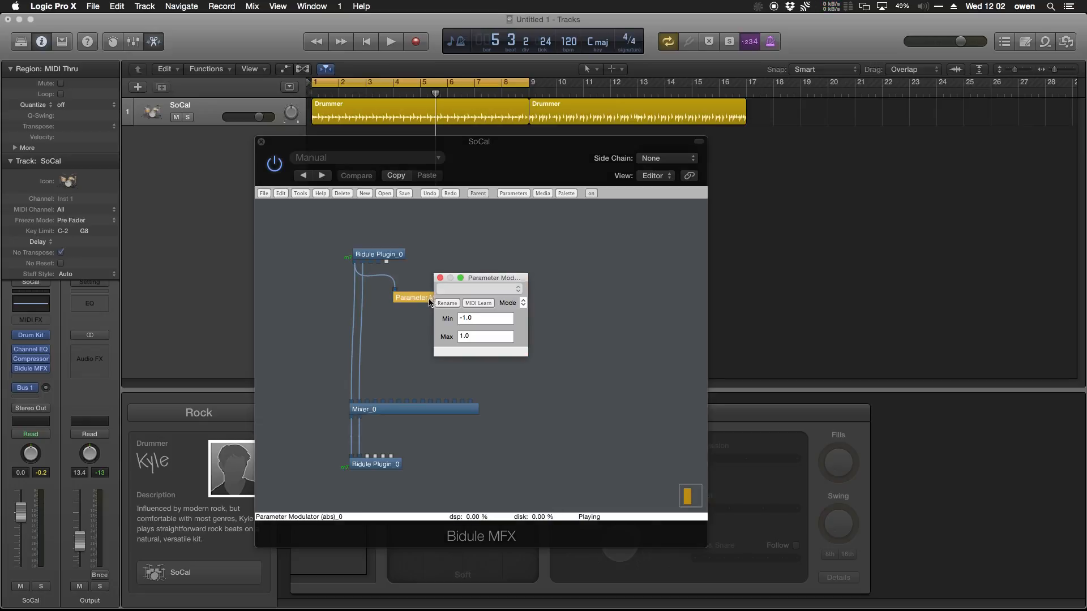
{"action": "left_click", "coordinate": [489, 318]}
{"action": "type", "text": "0"}
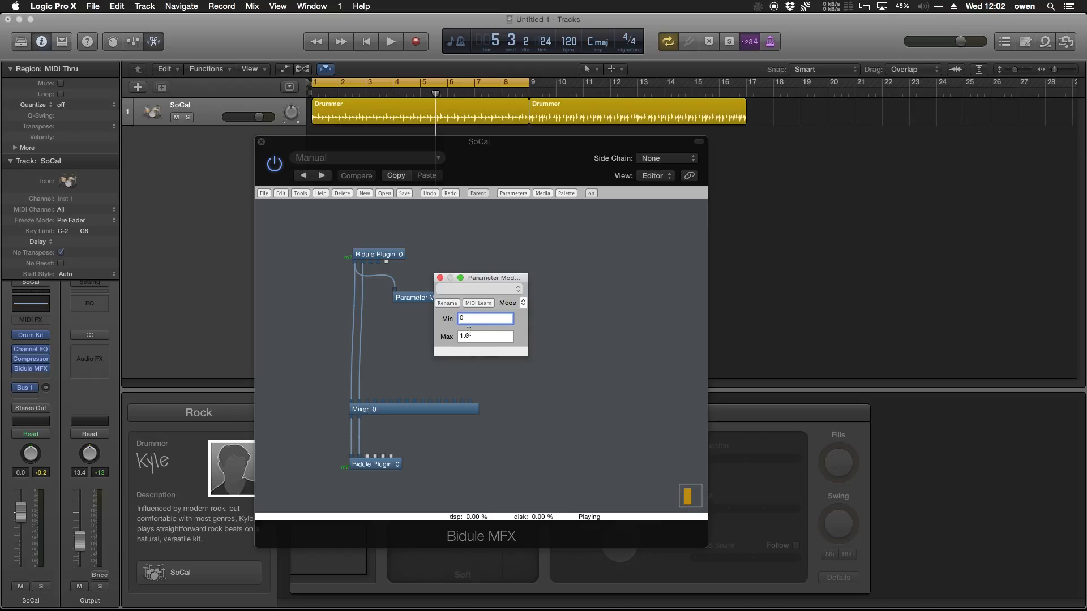
{"action": "left_click_drag", "start_coordinate": [470, 278], "coordinate": [595, 260]}
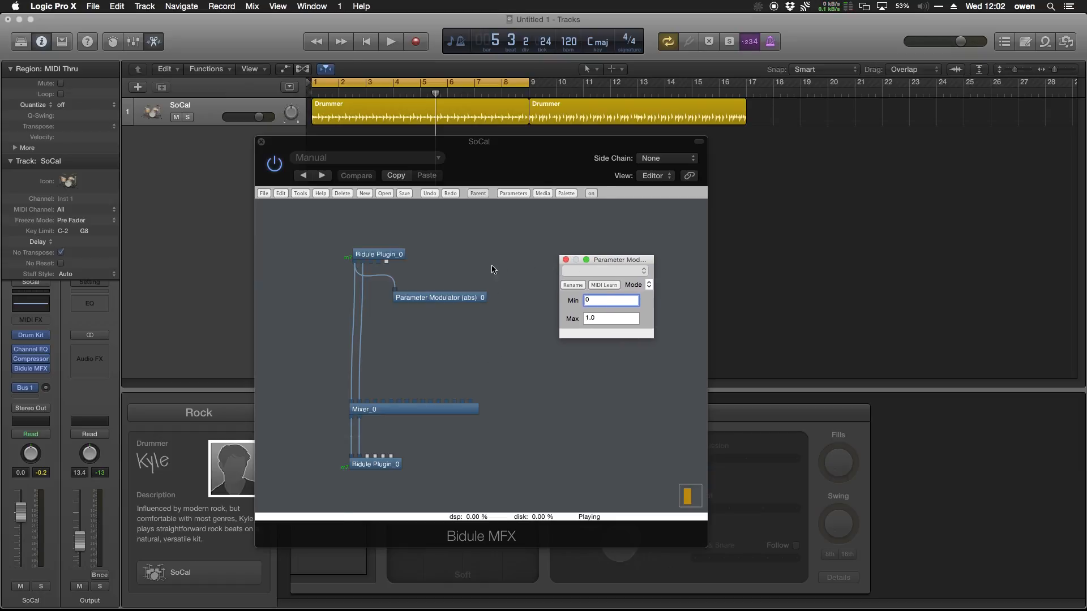
Add a Math Variable block below the Parameter Modulator and open its settings beside the patch
{"action": "right_click", "coordinate": [430, 369]}
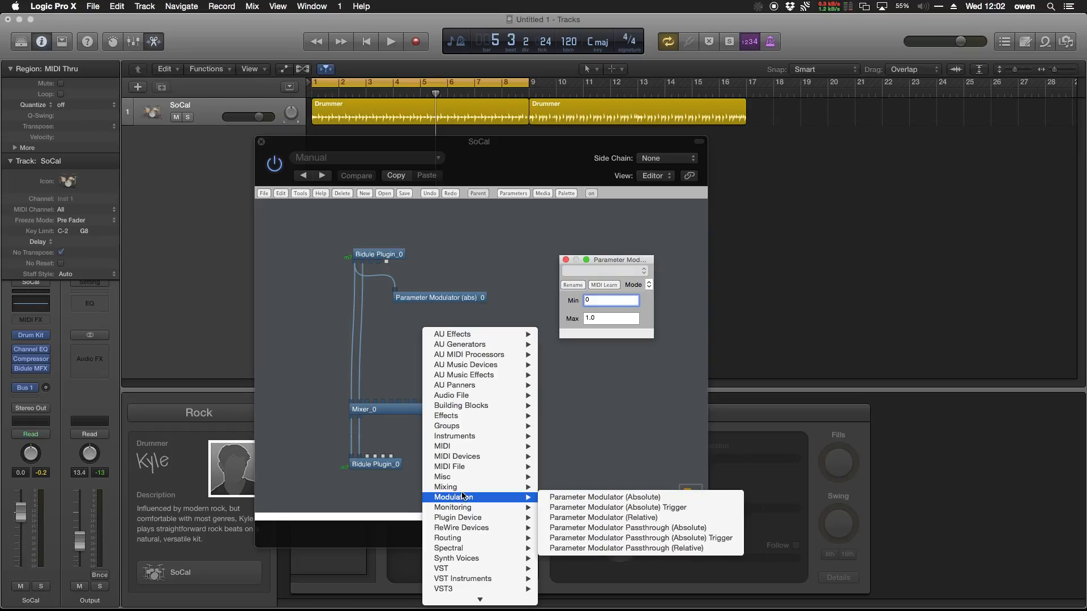
{"action": "mouse_move", "coordinate": [466, 410]}
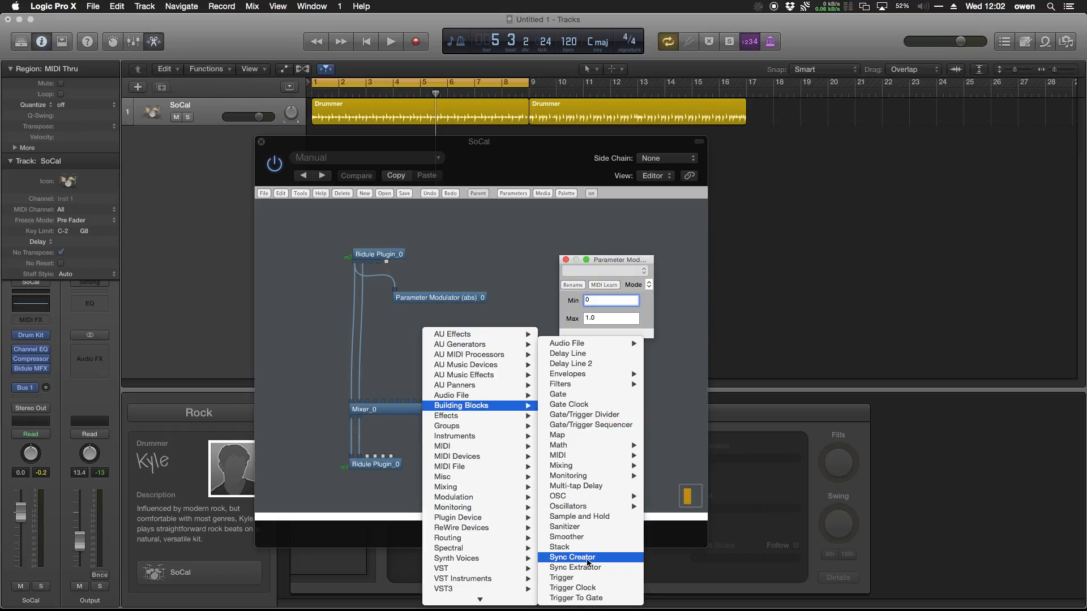
{"action": "mouse_move", "coordinate": [589, 466]}
{"action": "mouse_move", "coordinate": [596, 445]}
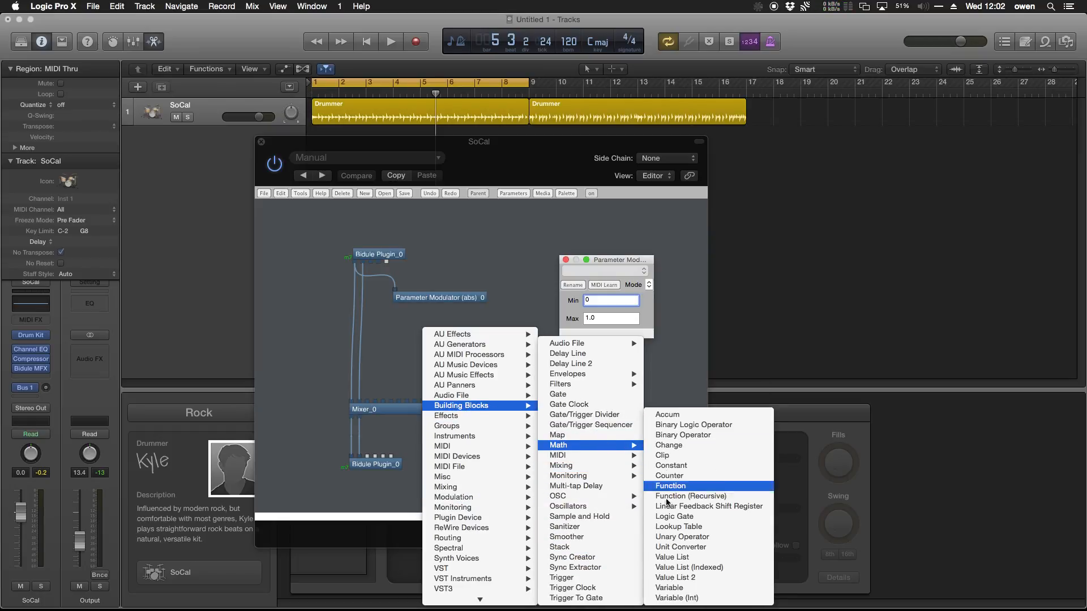
{"action": "left_click", "coordinate": [670, 588]}
{"action": "left_click_drag", "start_coordinate": [440, 328], "coordinate": [430, 342]}
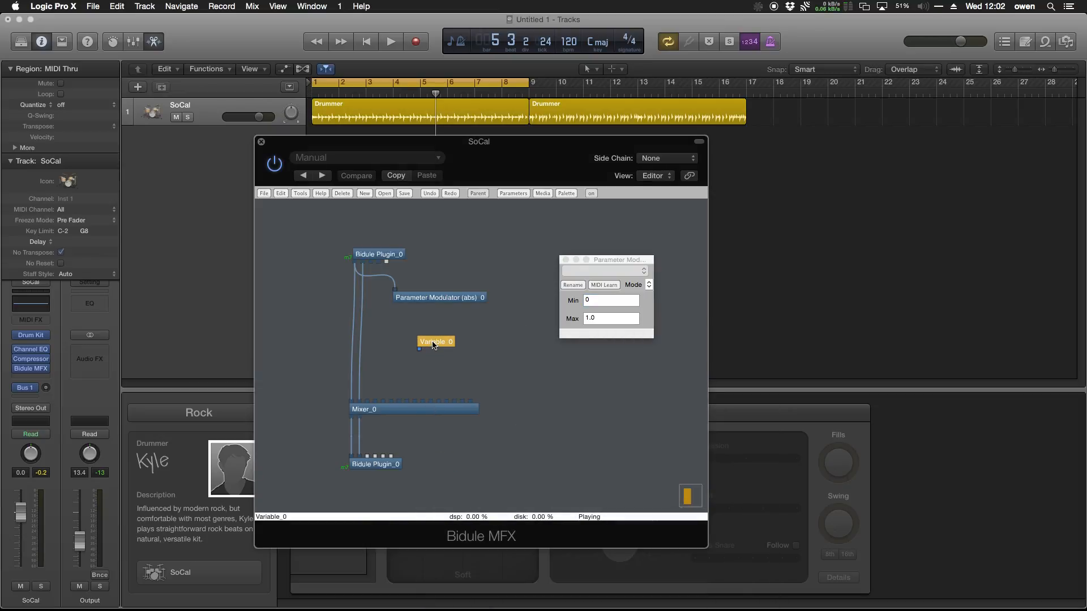
{"action": "double_click", "coordinate": [433, 343]}
{"action": "left_click_drag", "start_coordinate": [432, 272], "coordinate": [592, 348]}
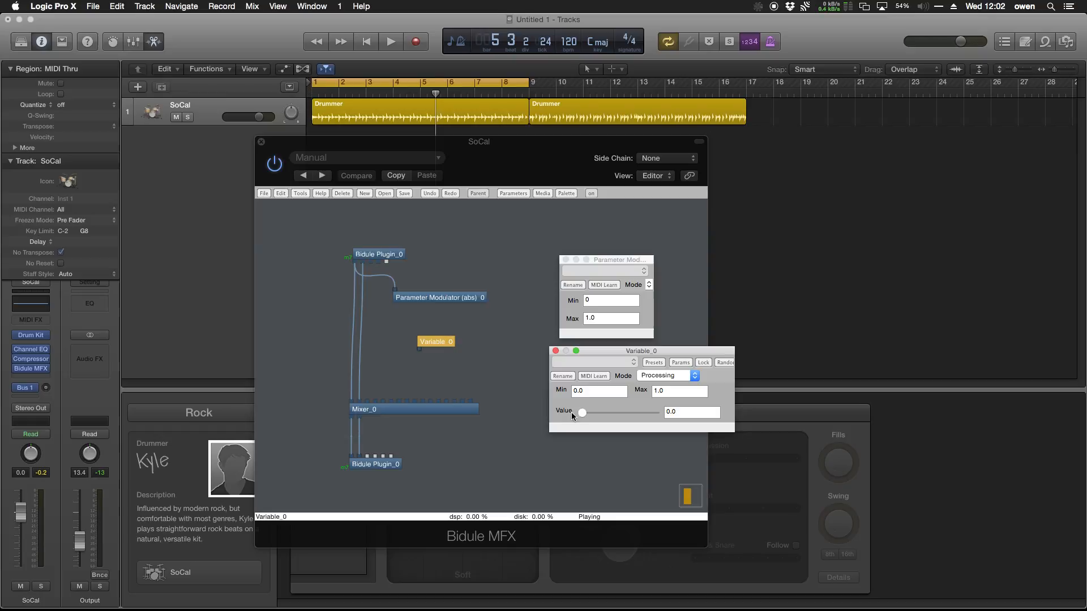
{"action": "mouse_move", "coordinate": [583, 413]}
{"action": "left_mouse_down"}
{"action": "mouse_move", "coordinate": [662, 413]}
{"action": "mouse_move", "coordinate": [565, 415]}
{"action": "left_mouse_up"}
{"action": "left_click", "coordinate": [390, 324]}
Link the Parameter Modulator's Modulation parameter as source to the Value parameter of Variable_0 as target
{"action": "left_click", "coordinate": [513, 193]}
{"action": "left_click_drag", "start_coordinate": [464, 120], "coordinate": [760, 161]}
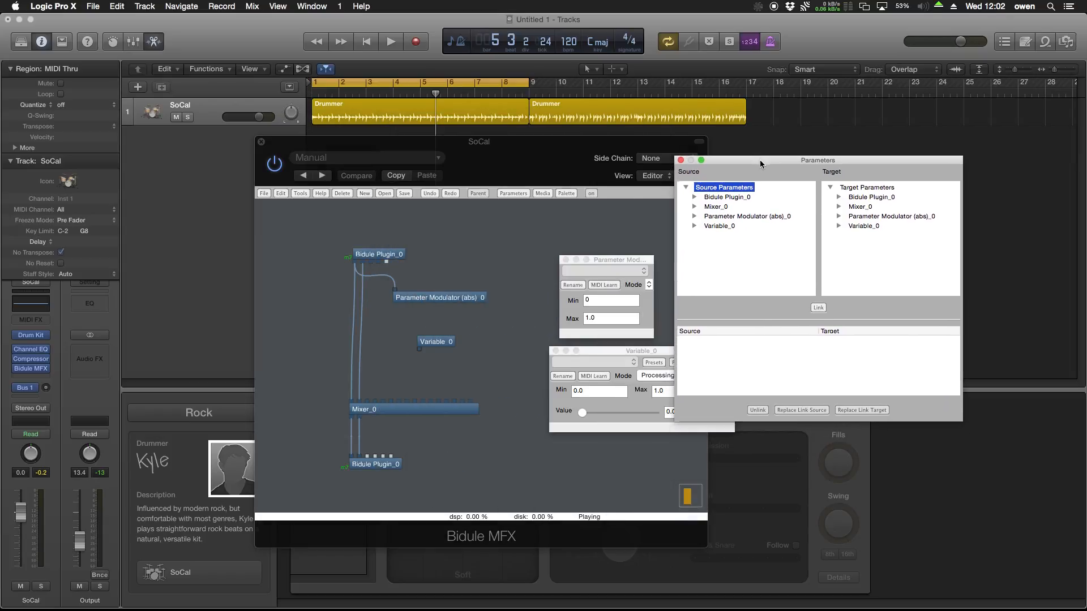
{"action": "left_click", "coordinate": [458, 300]}
{"action": "left_click", "coordinate": [694, 216]}
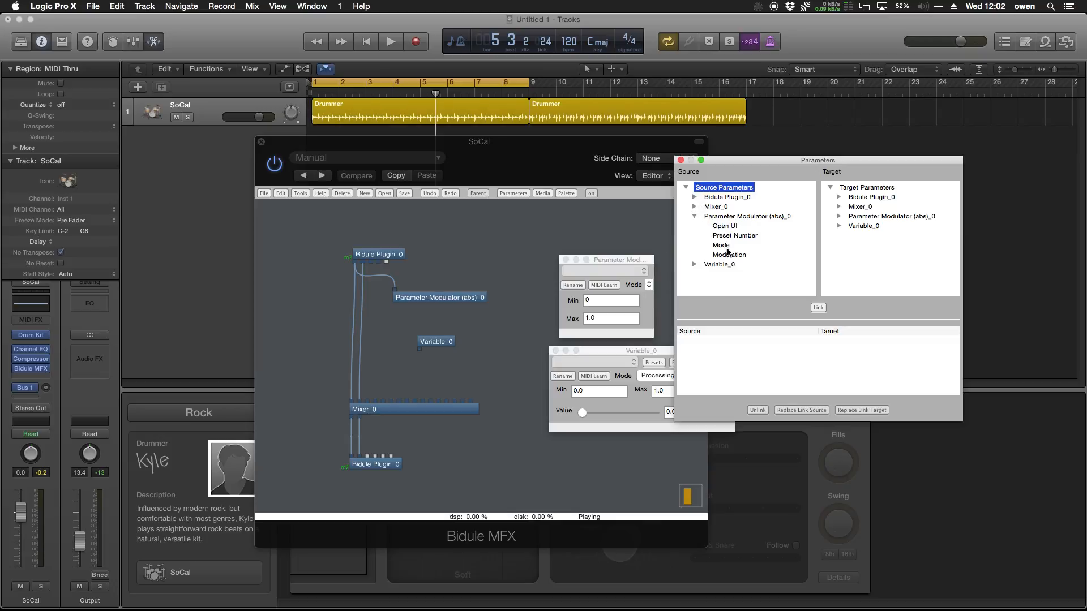
{"action": "left_click", "coordinate": [729, 255]}
{"action": "left_click", "coordinate": [838, 226]}
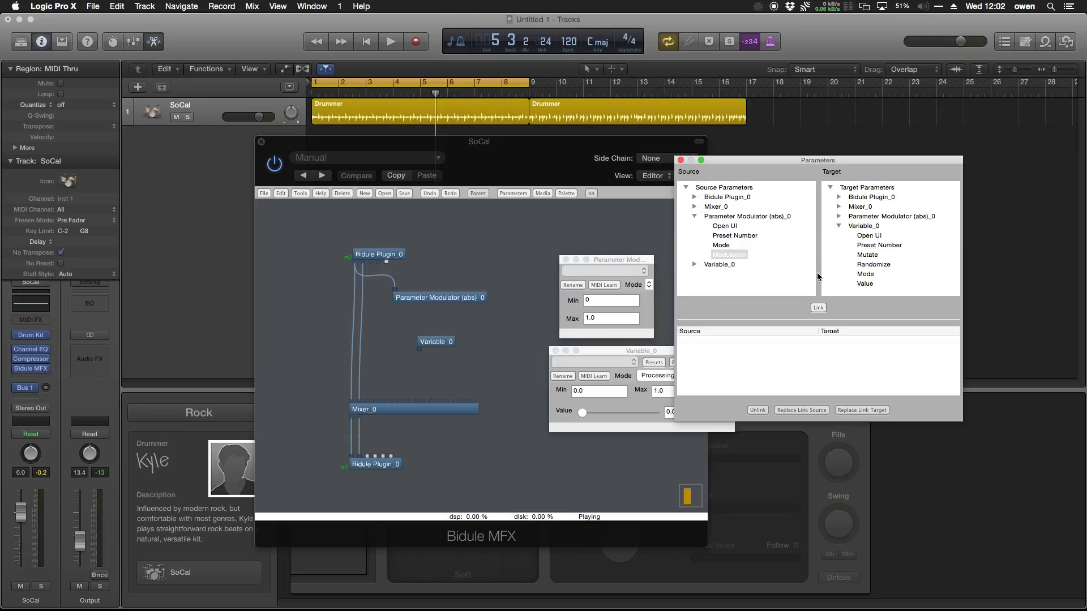
{"action": "left_click", "coordinate": [866, 285]}
{"action": "left_click", "coordinate": [818, 308]}
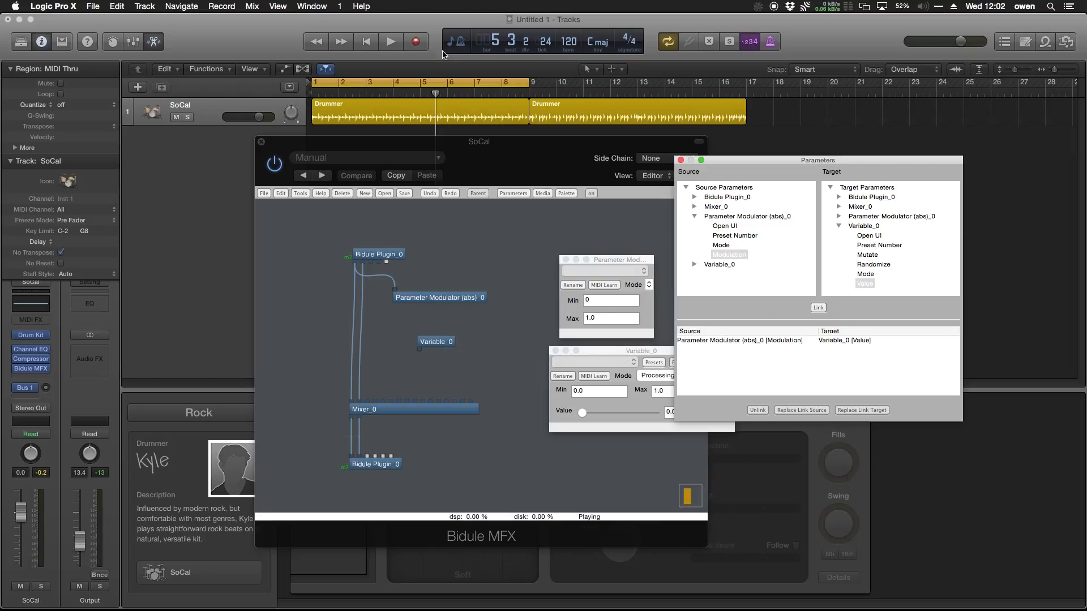
Play the drum loop and uncover the Variable_0 window to monitor its modulated value
{"action": "left_click", "coordinate": [400, 42]}
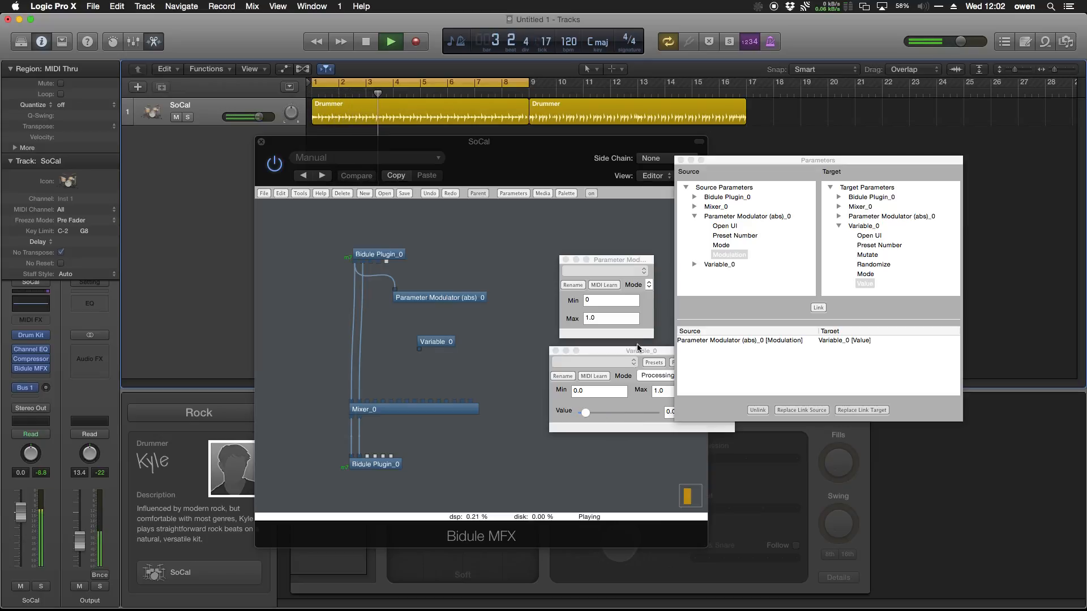
{"action": "left_click_drag", "start_coordinate": [635, 354], "coordinate": [601, 349]}
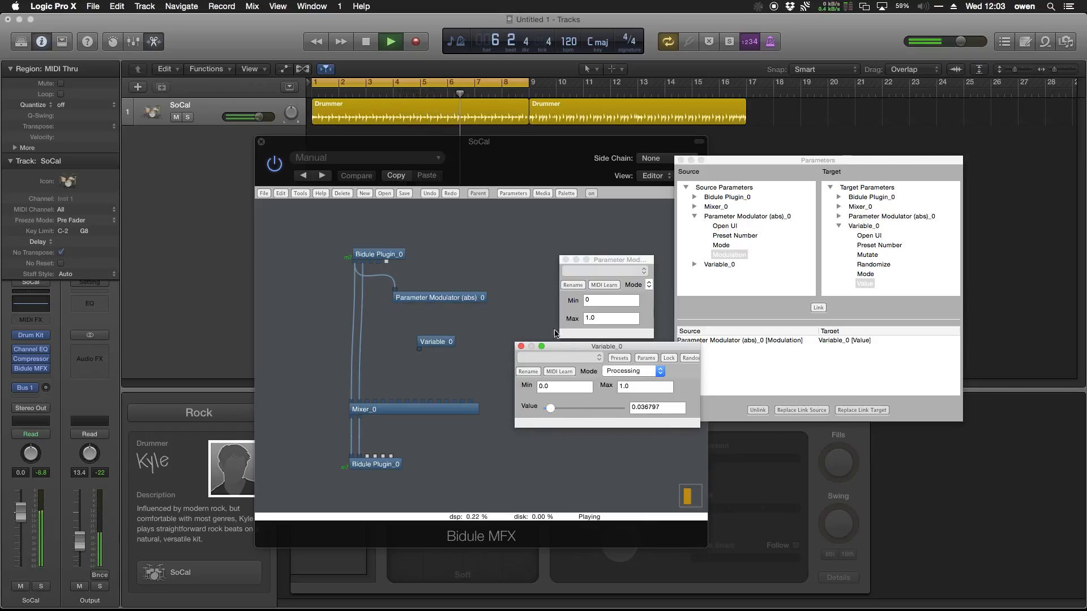
Move the Variable_0 settings window clear of the Parameter Modulator's settings and stop the drum loop
{"action": "left_click_drag", "start_coordinate": [565, 347], "coordinate": [592, 344]}
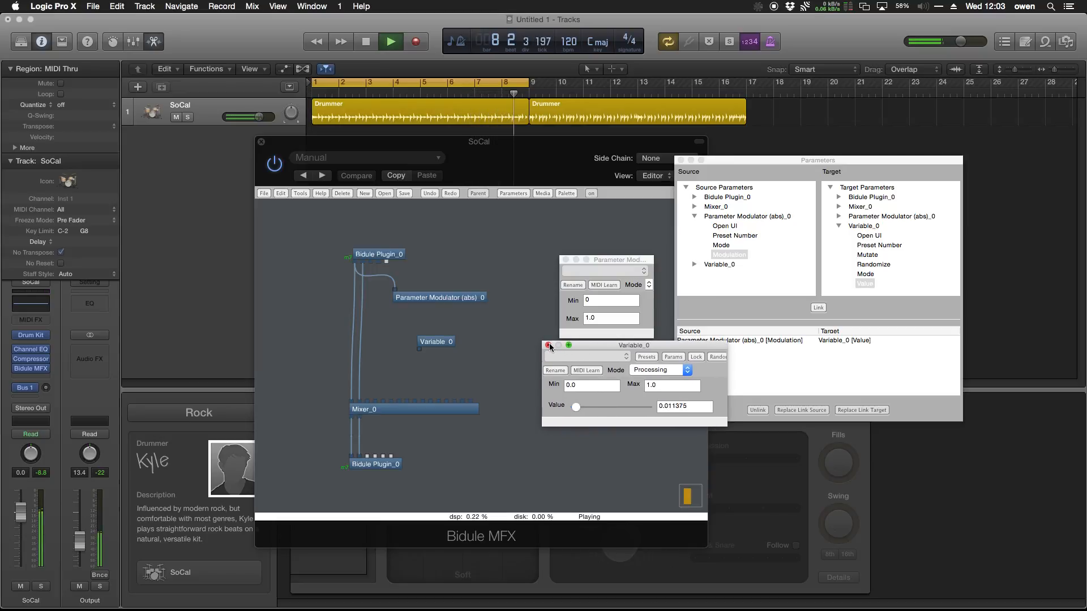
{"action": "left_click", "coordinate": [514, 262]}
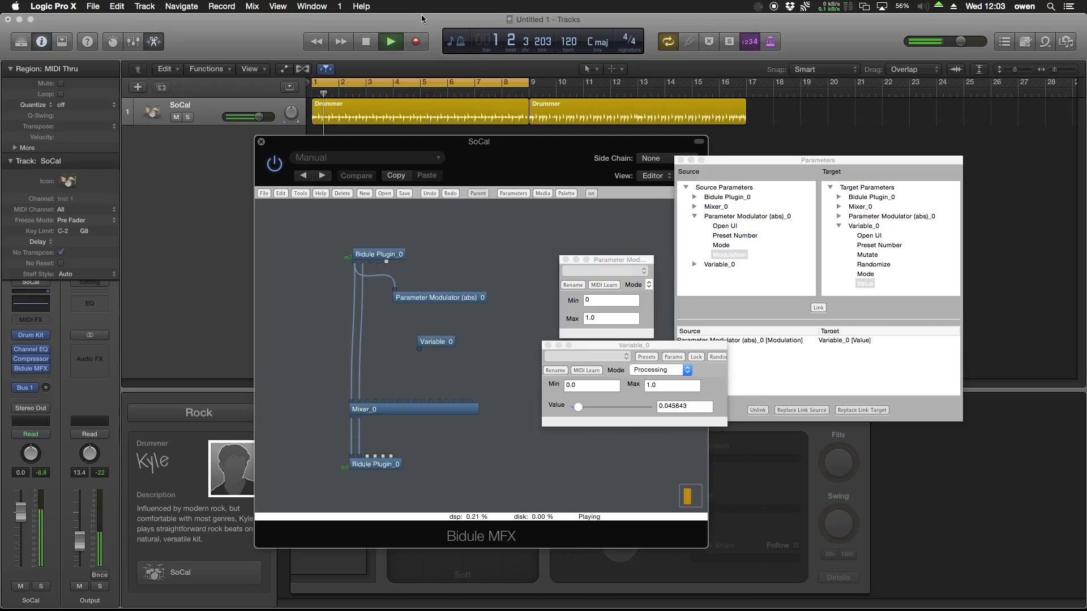
{"action": "key", "text": "space"}
Add an Envelope Follower block from the Building Blocks Envelopes category to the patch
{"action": "right_click", "coordinate": [480, 258]}
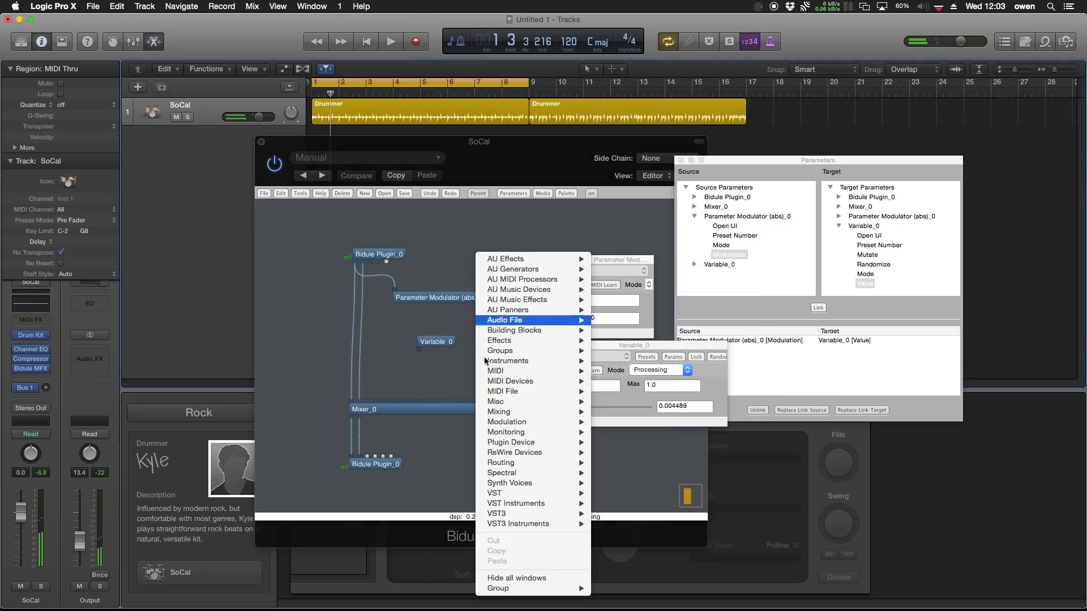
{"action": "mouse_move", "coordinate": [492, 384]}
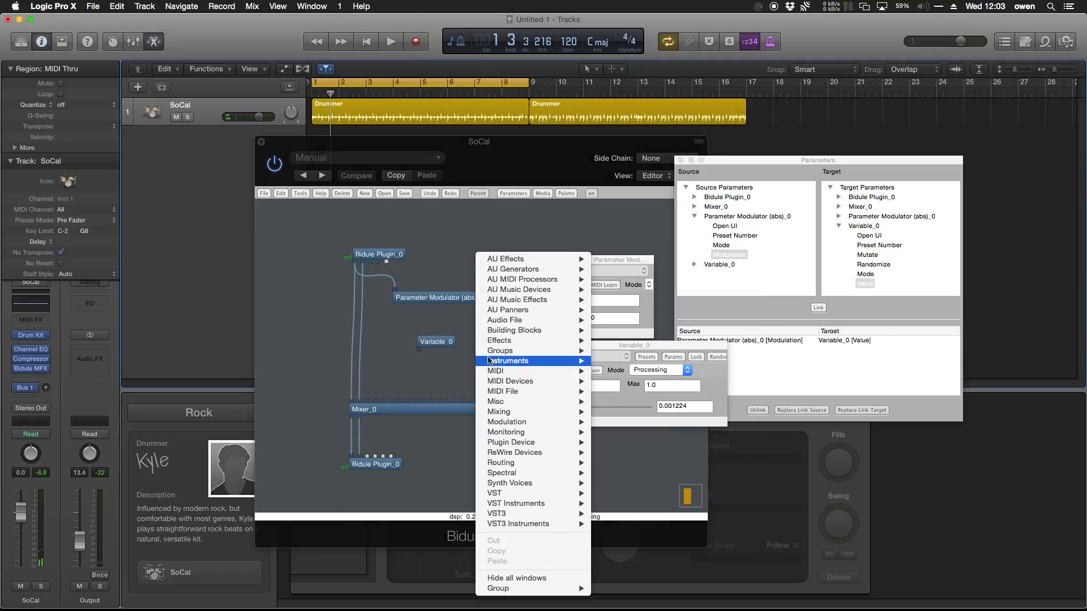
{"action": "mouse_move", "coordinate": [491, 341]}
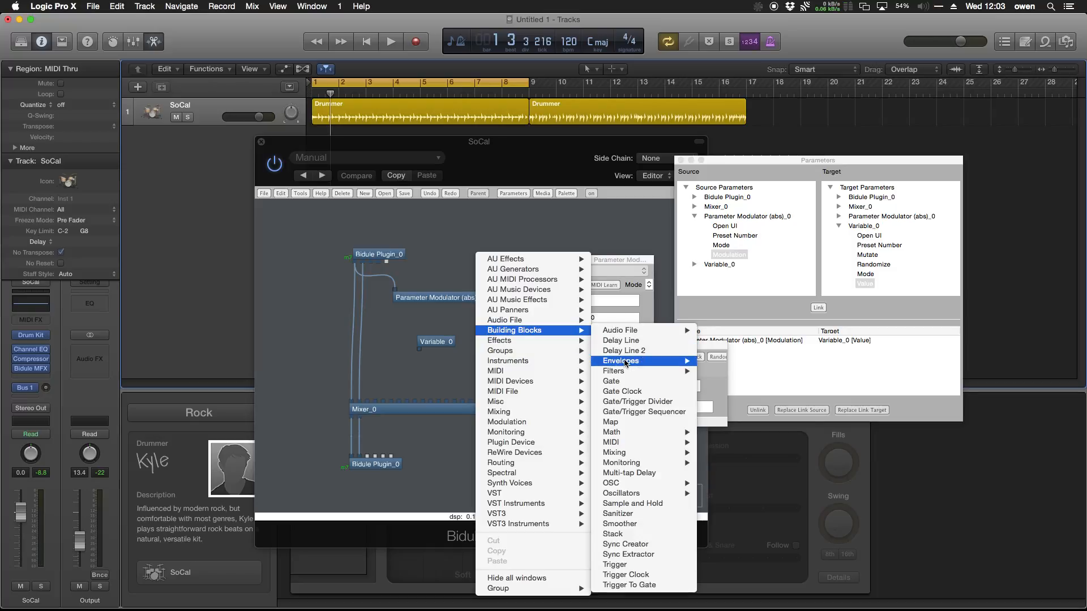
{"action": "mouse_move", "coordinate": [623, 361]}
{"action": "left_click", "coordinate": [742, 423]}
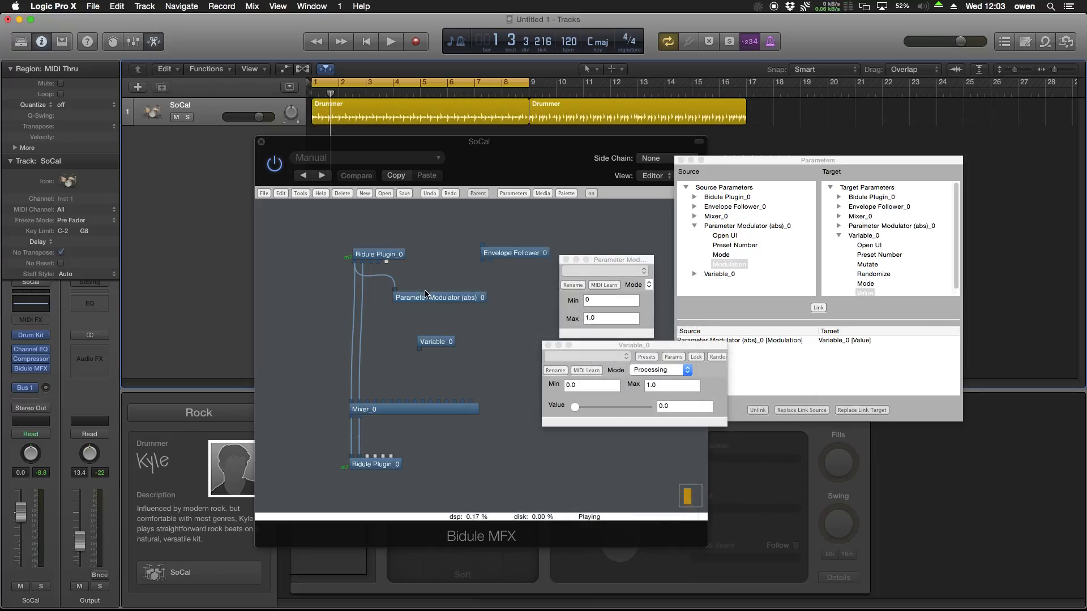
Rewire the patch so the upper Bidule Plugin_0's audio output passes through the Envelope Follower into the Parameter Modulator
{"action": "left_click_drag", "start_coordinate": [494, 261], "coordinate": [467, 317]}
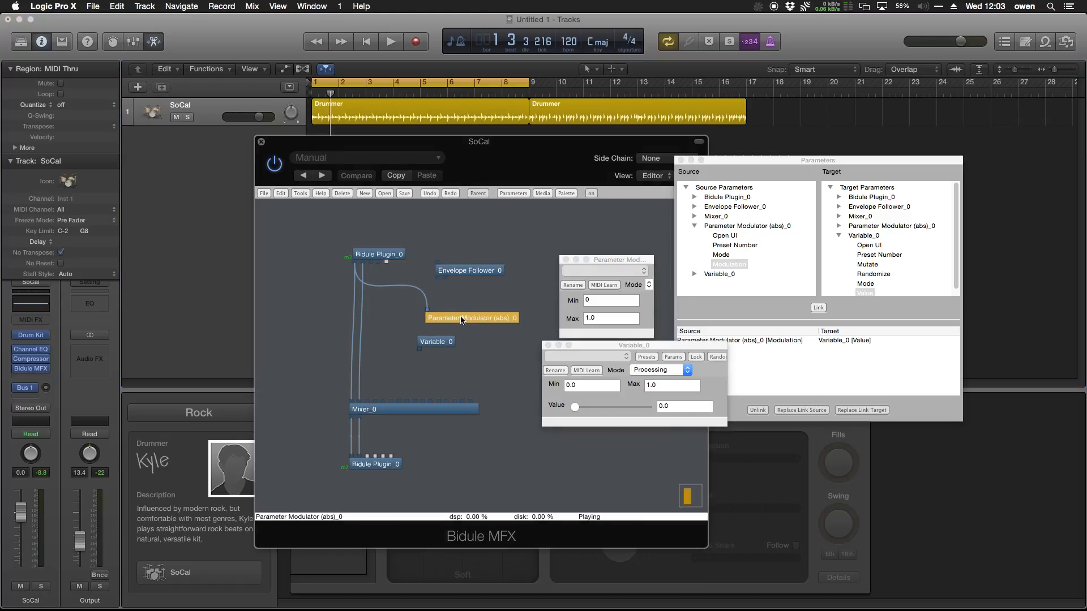
{"action": "left_click", "coordinate": [387, 284]}
{"action": "key", "text": "Delete"}
{"action": "left_click_drag", "start_coordinate": [355, 262], "coordinate": [426, 309]}
{"action": "left_click_drag", "start_coordinate": [453, 271], "coordinate": [417, 286]}
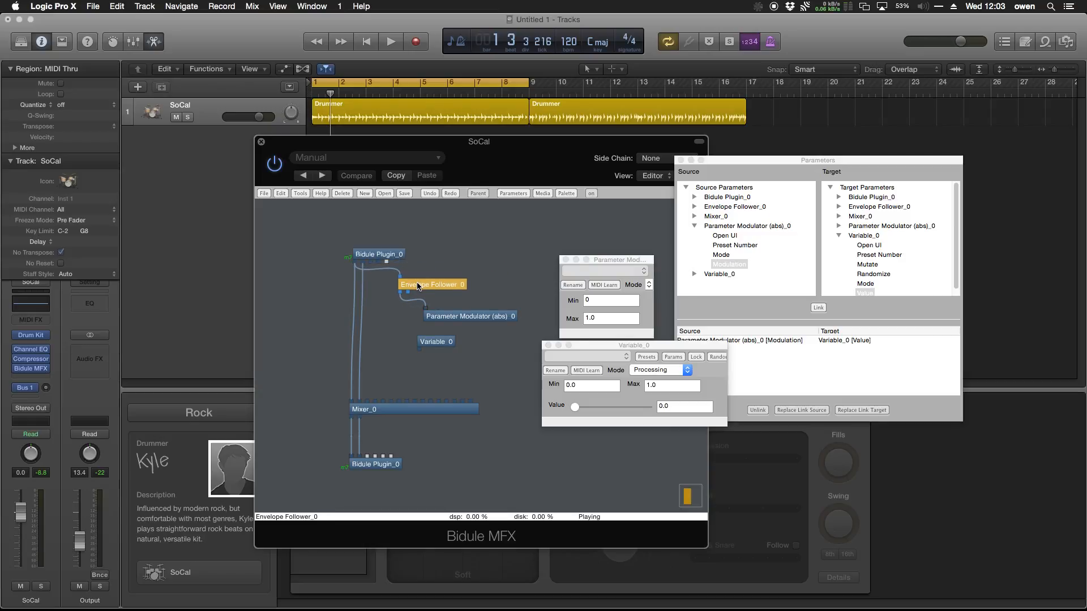
Set the Envelope Follower's Release to 1500 ms and close its settings
{"action": "double_click", "coordinate": [418, 286]}
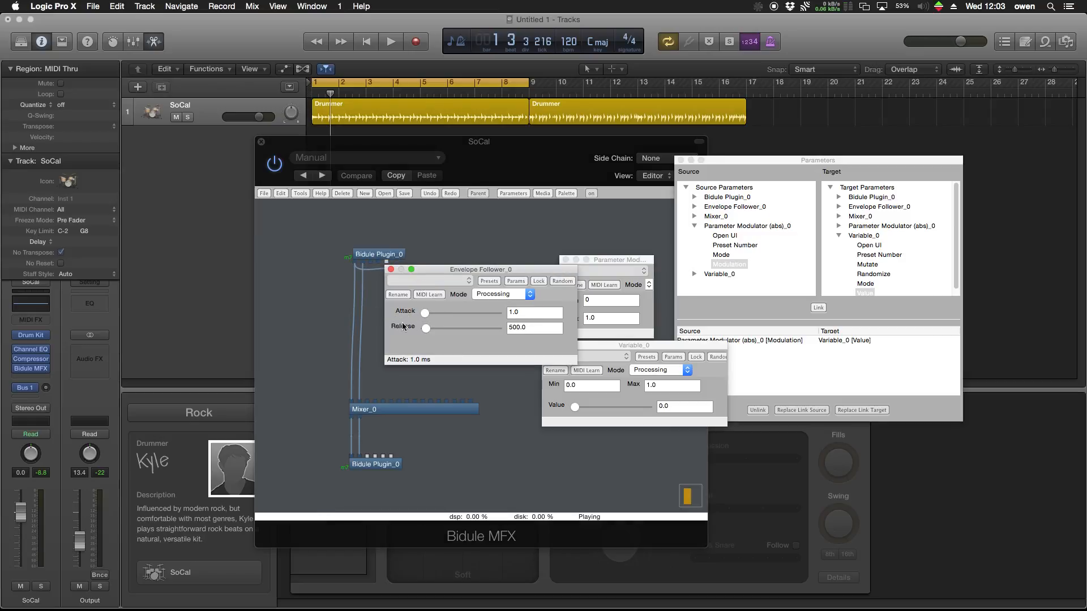
{"action": "left_click", "coordinate": [533, 327]}
{"action": "type", "text": "1500"}
{"action": "key", "text": "Return"}
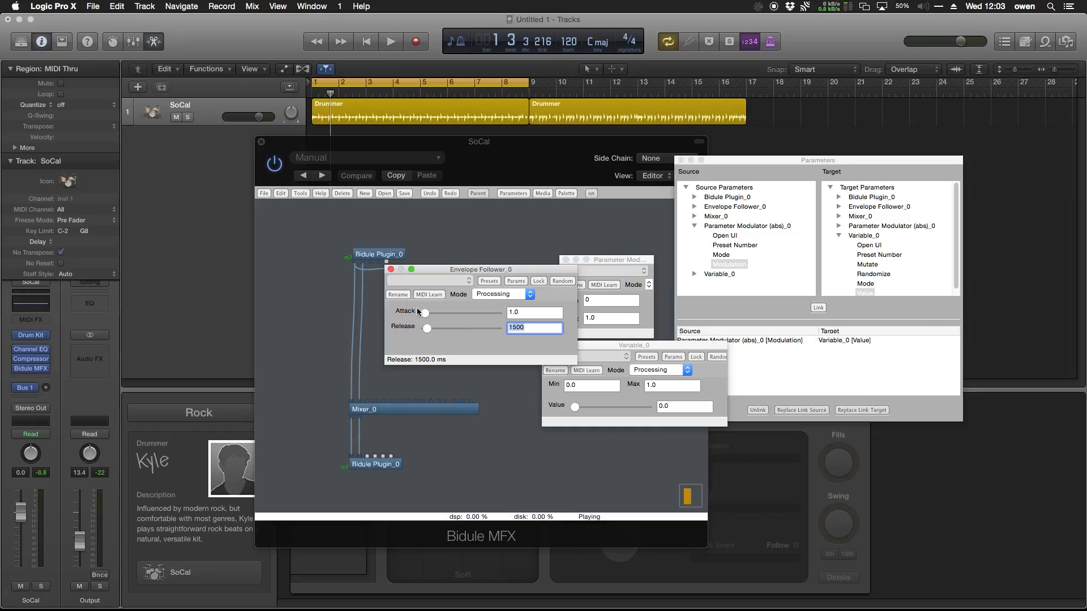
{"action": "left_click", "coordinate": [391, 270]}
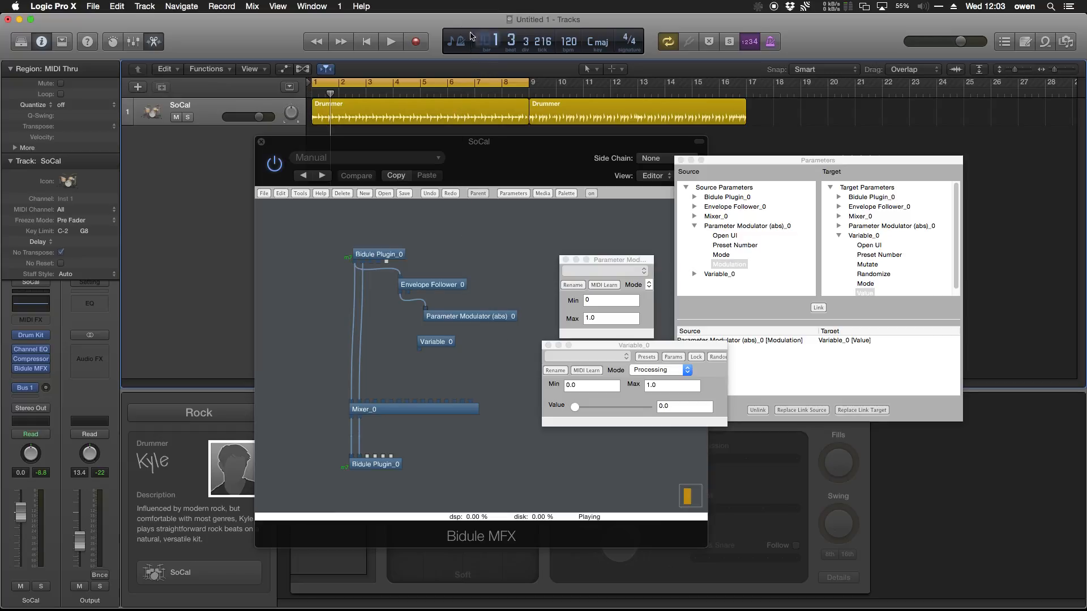
Play the drum loop to monitor Variable_0's smoothed value and nudge the Variable_0 block beneath the Parameter Modulator
{"action": "key", "text": "space"}
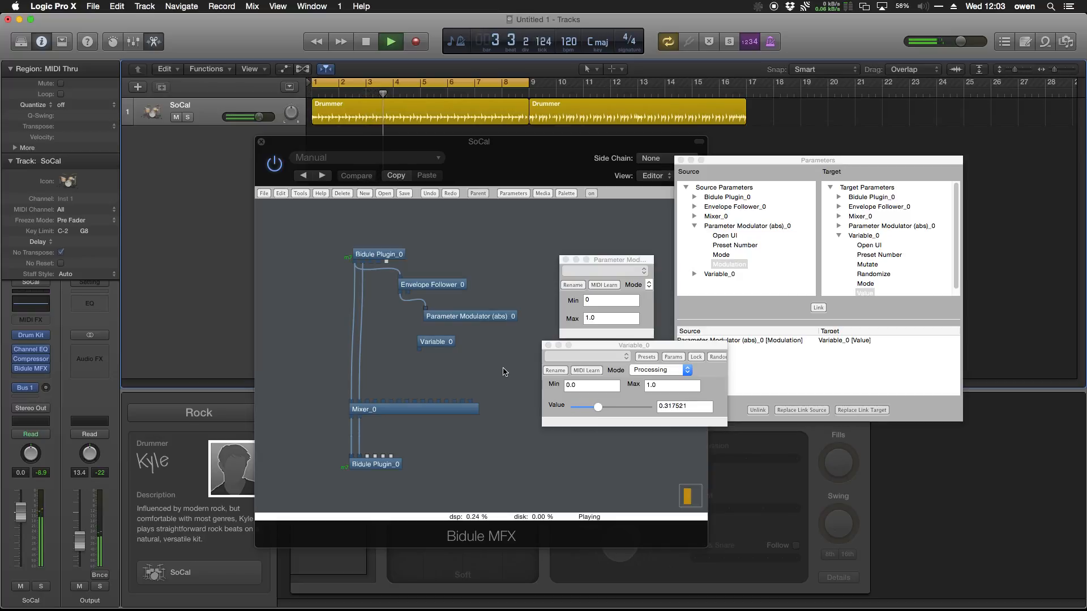
{"action": "mouse_move", "coordinate": [423, 343]}
{"action": "left_mouse_down"}
{"action": "mouse_move", "coordinate": [441, 345]}
{"action": "mouse_move", "coordinate": [431, 341]}
{"action": "left_mouse_up"}
{"action": "left_click", "coordinate": [422, 285], "text": "shift"}
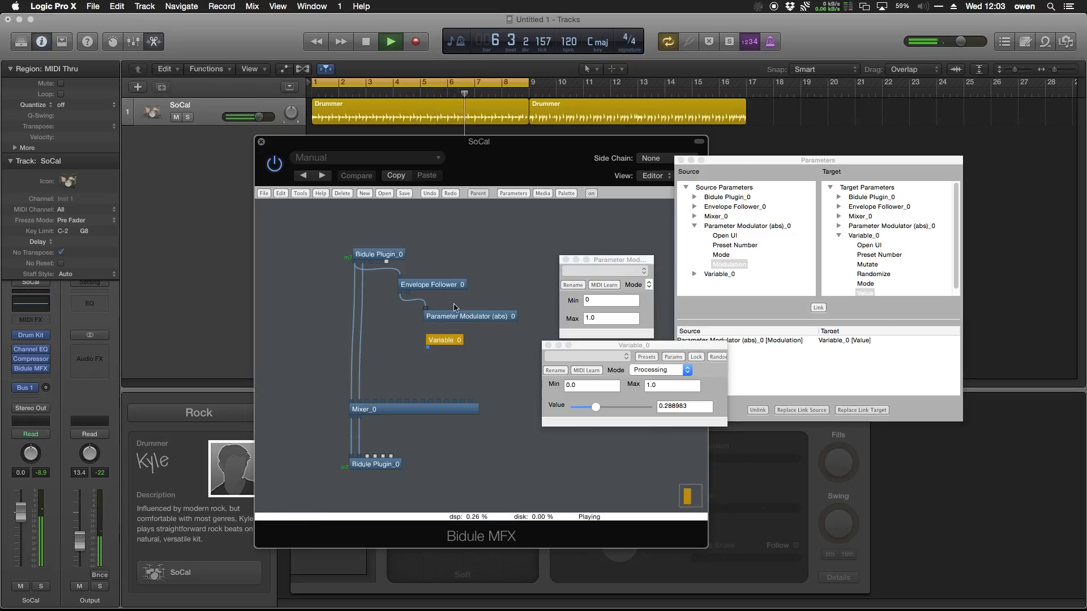
{"action": "right_click", "coordinate": [448, 222]}
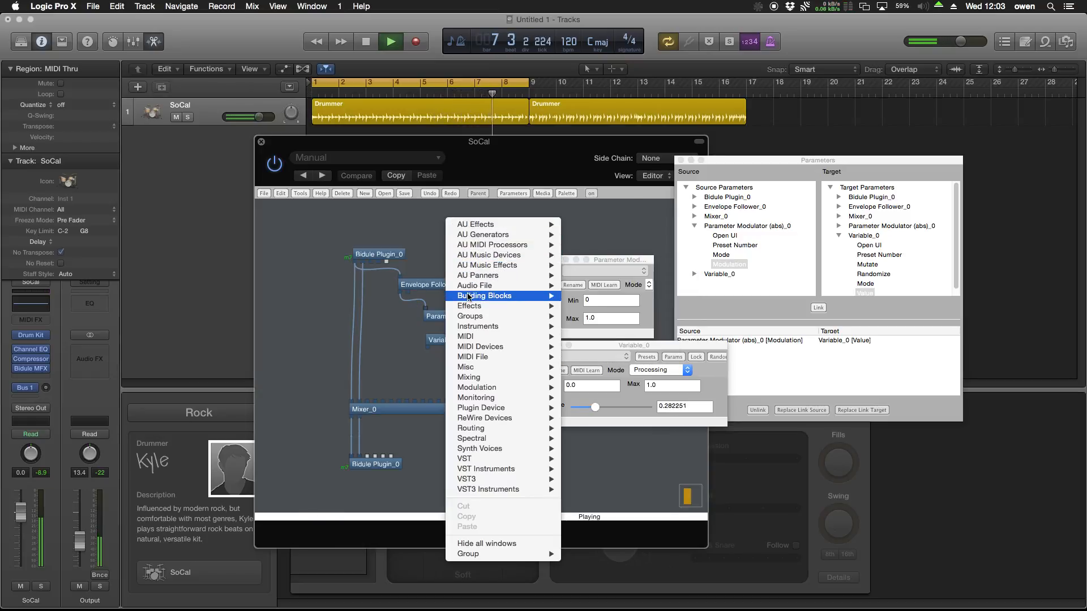
{"action": "mouse_move", "coordinate": [509, 296]}
{"action": "mouse_move", "coordinate": [583, 399]}
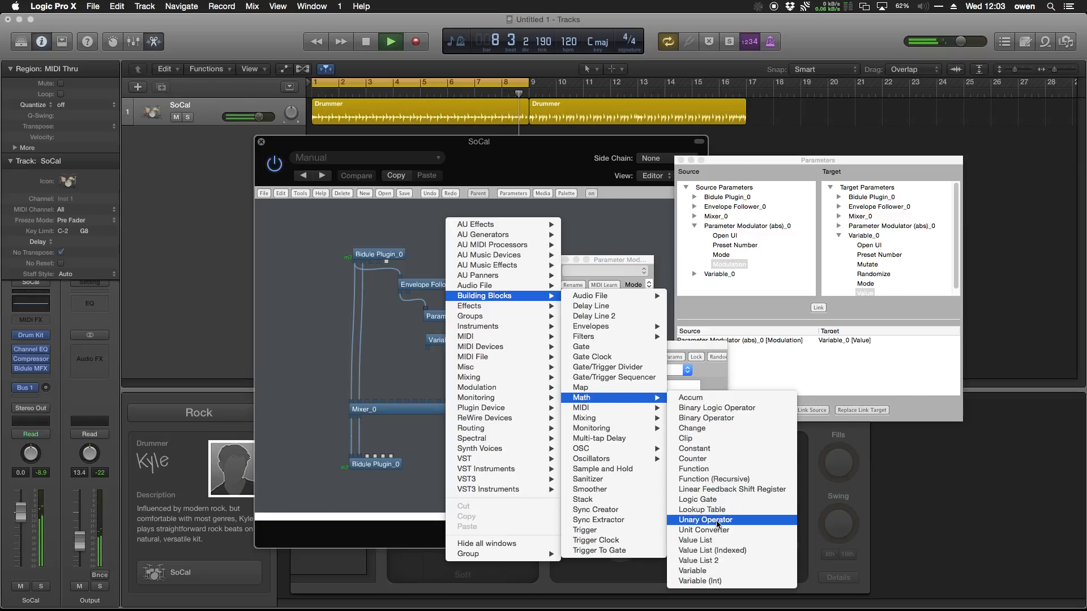
{"action": "mouse_move", "coordinate": [449, 269]}
{"action": "left_click", "coordinate": [444, 245]}
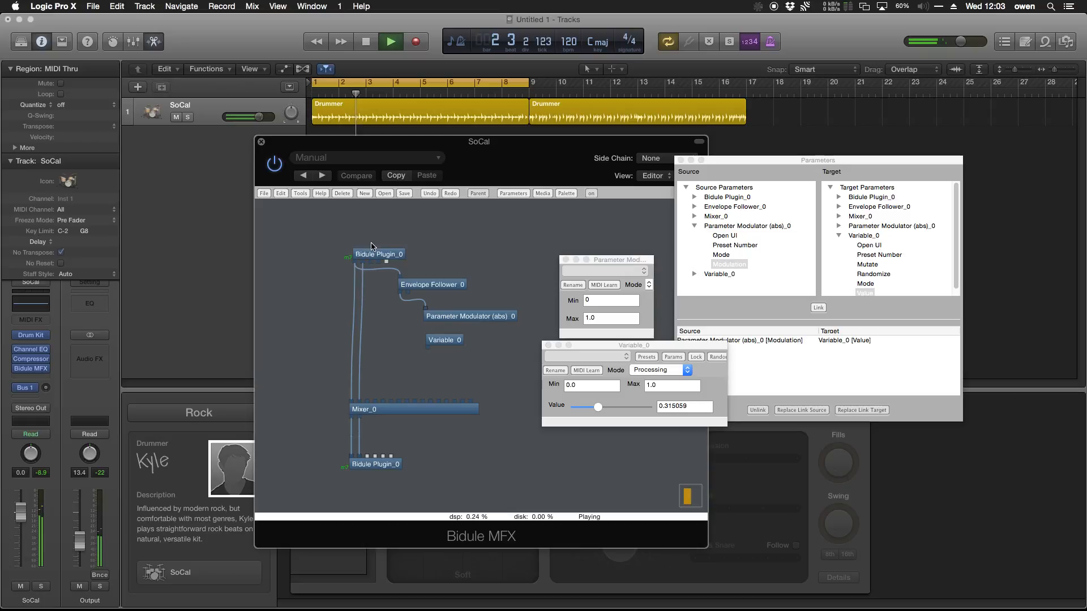
Reposition the Bidule MFX and Parameter Modulator windows and close the Variable_0 settings window
{"action": "left_click_drag", "start_coordinate": [325, 143], "coordinate": [389, 161]}
{"action": "left_click_drag", "start_coordinate": [598, 259], "coordinate": [618, 226]}
{"action": "left_click_drag", "start_coordinate": [602, 345], "coordinate": [518, 379]}
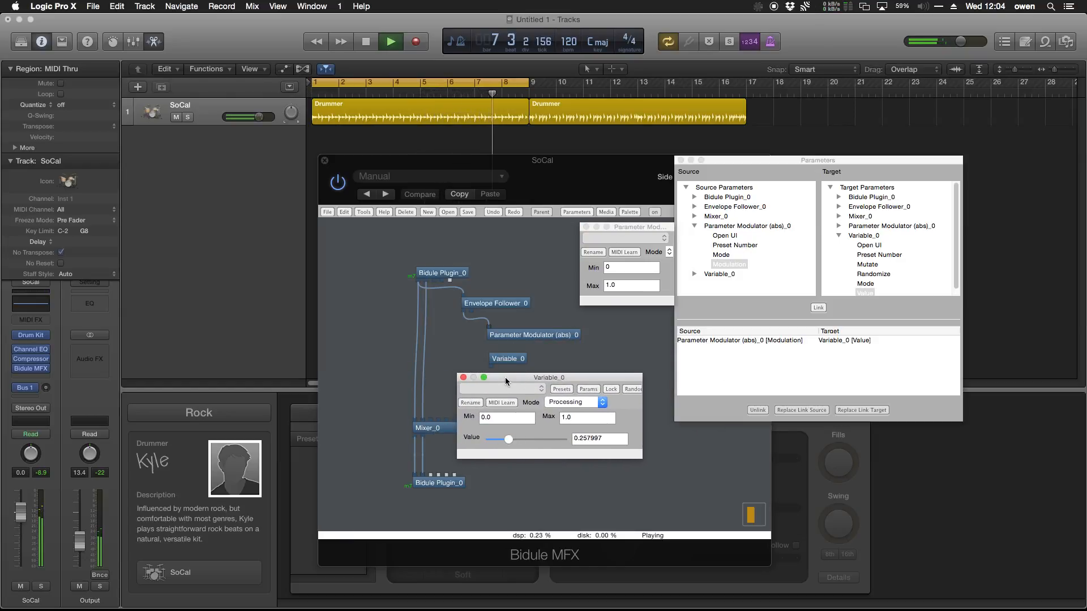
{"action": "left_click", "coordinate": [463, 378]}
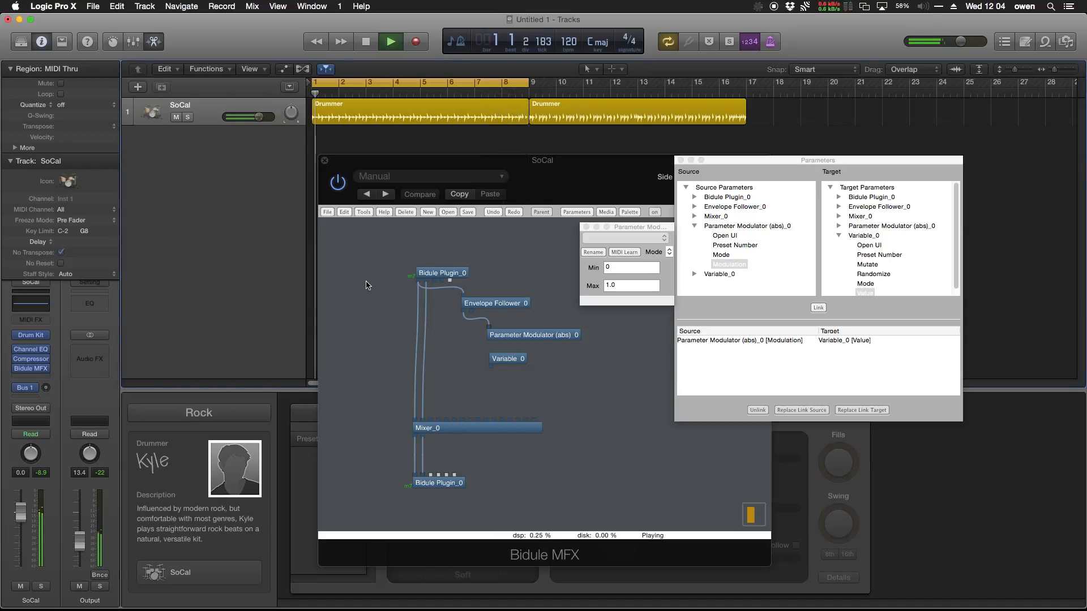
Stop the drum loop and lower the Bidule MFX window away from the drummer track
{"action": "left_click", "coordinate": [342, 129]}
{"action": "key", "text": "space"}
{"action": "left_click_drag", "start_coordinate": [359, 161], "coordinate": [359, 177]}
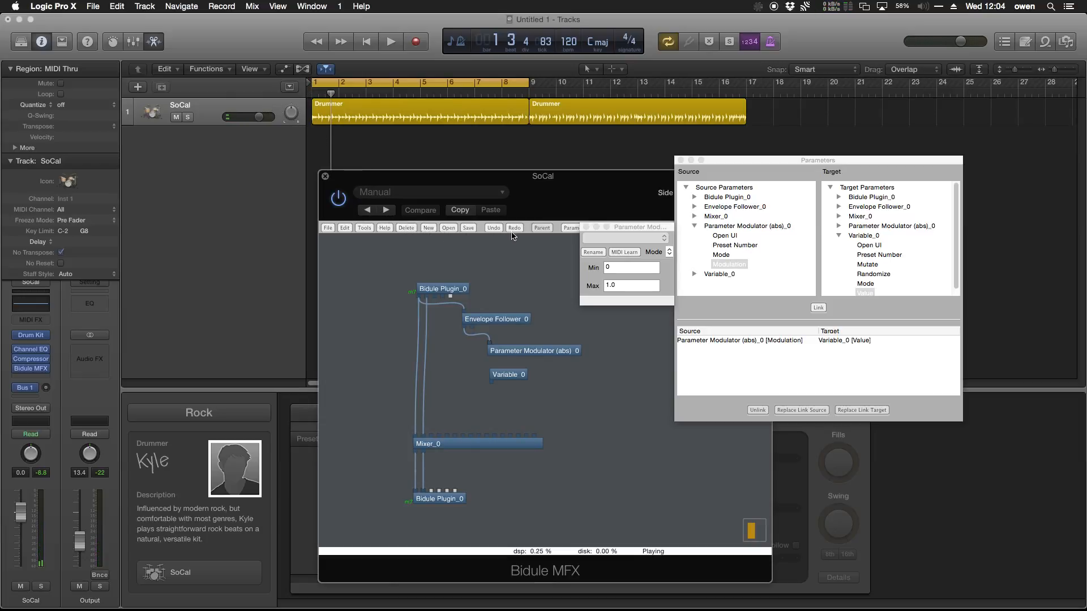
Collapse the expanded Parameter Modulator and Variable_0 entries in the Parameters window and select Bidule Plugin_0's Parameter 1 as source
{"action": "left_click_drag", "start_coordinate": [710, 161], "coordinate": [570, 117]}
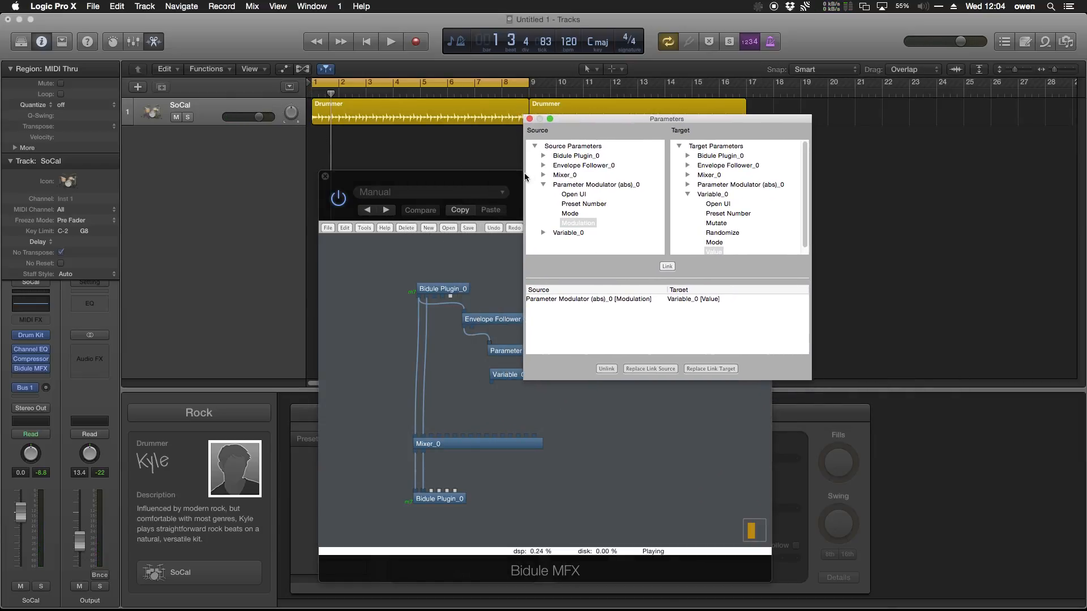
{"action": "left_click", "coordinate": [542, 184]}
{"action": "left_click", "coordinate": [543, 184]}
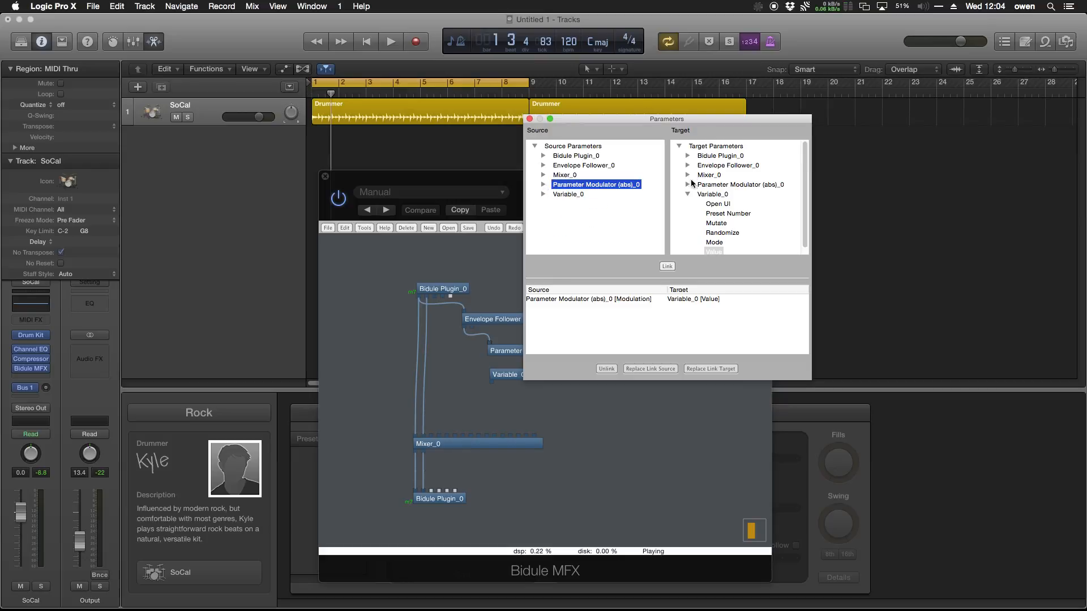
{"action": "left_click", "coordinate": [687, 195]}
{"action": "left_click", "coordinate": [543, 156]}
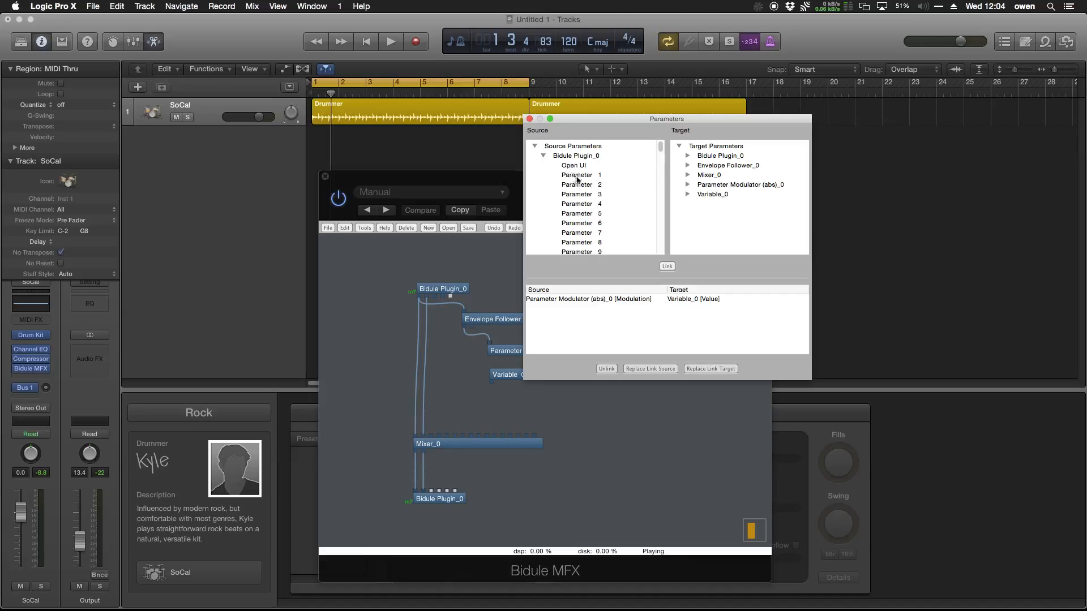
{"action": "left_click_drag", "start_coordinate": [661, 145], "coordinate": [660, 144]}
{"action": "left_click", "coordinate": [577, 179]}
Show automation on the SoCal track and examine the Bidule MFX parameters available for automation
{"action": "left_click", "coordinate": [211, 113]}
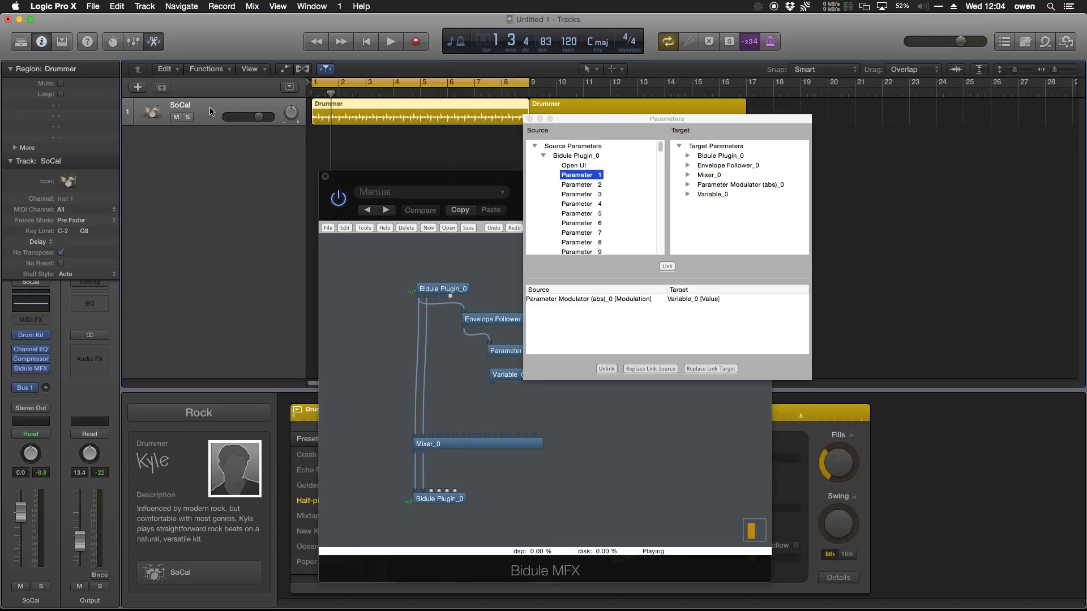
{"action": "key", "text": "a"}
{"action": "left_click", "coordinate": [230, 137]}
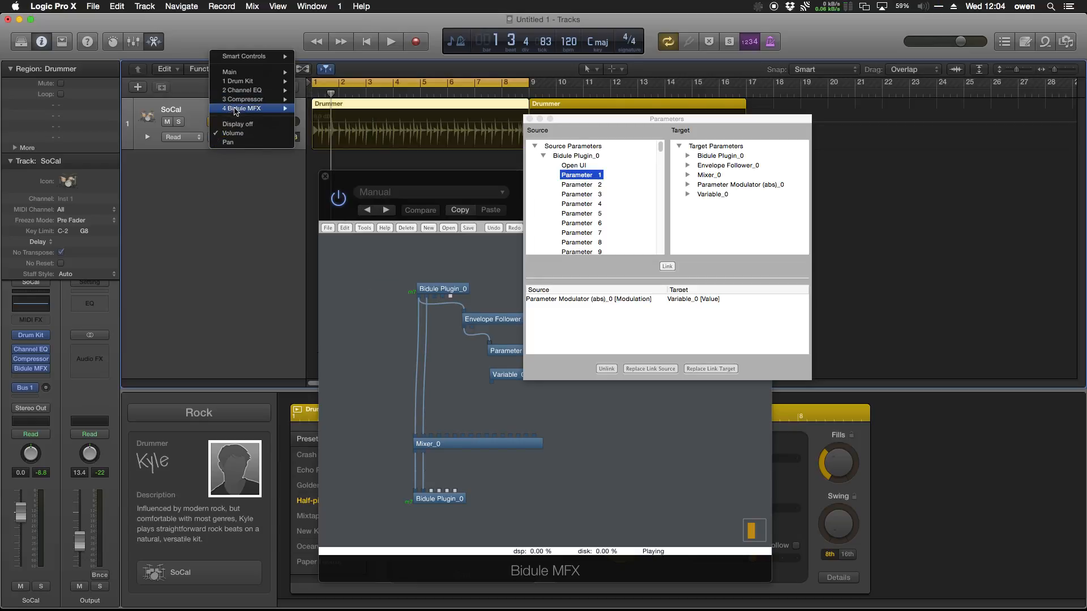
{"action": "mouse_move", "coordinate": [250, 111]}
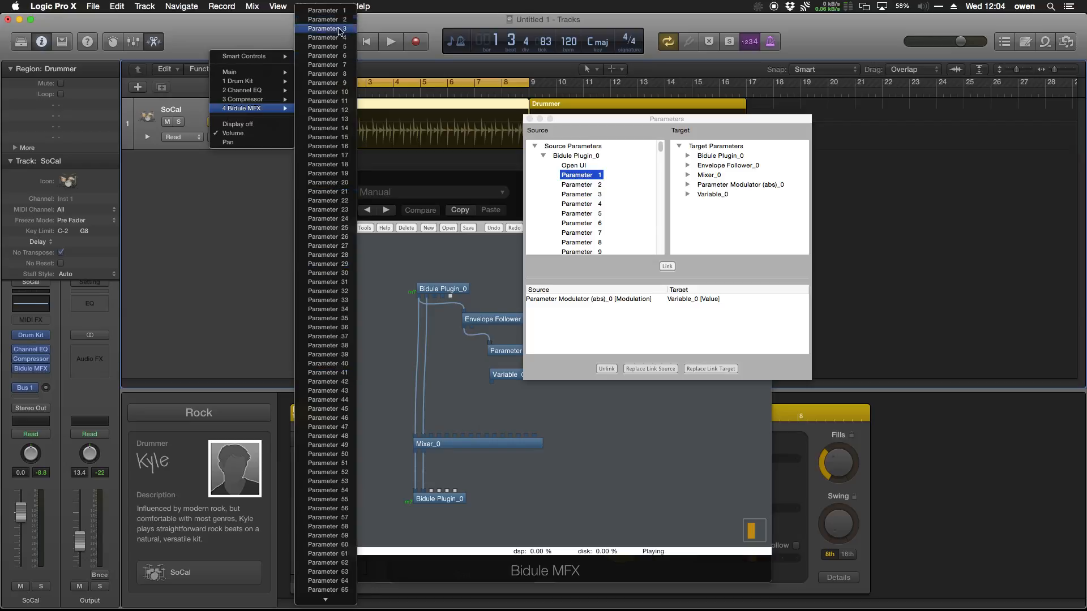
{"action": "left_click", "coordinate": [236, 199]}
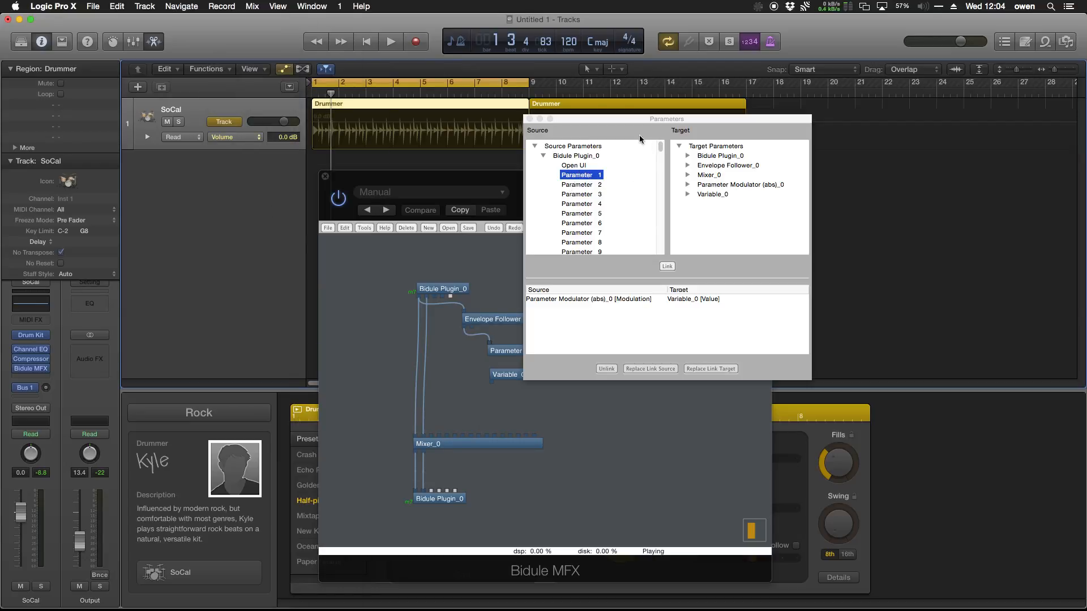
Link Bidule Plugin_0's Parameter 1 as source to Variable_0's Value as target and move the Parameters window clear of the patch
{"action": "left_click_drag", "start_coordinate": [633, 118], "coordinate": [599, 127]}
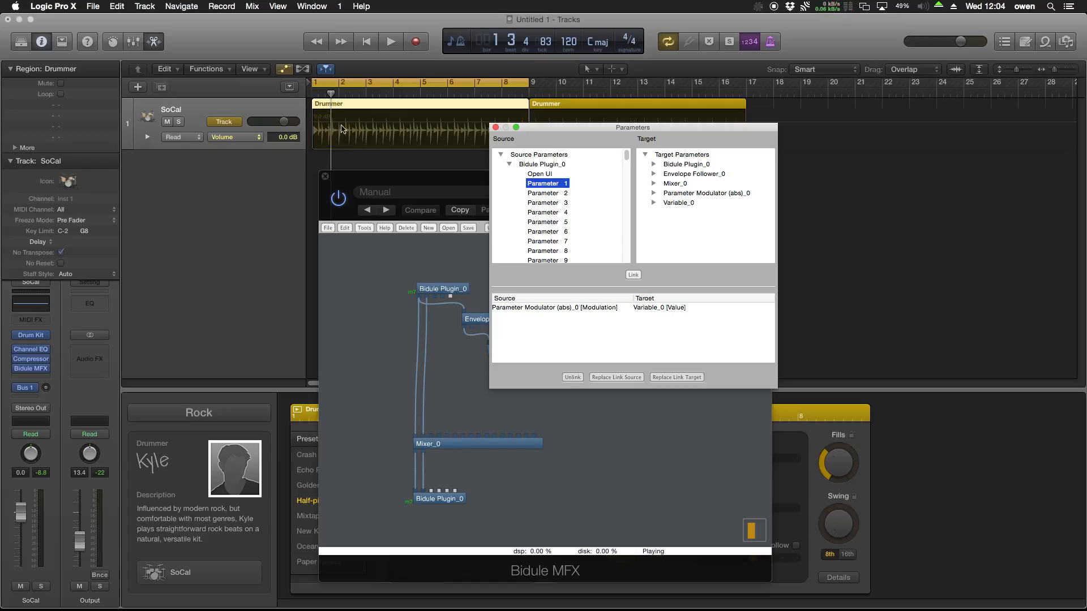
{"action": "left_click", "coordinate": [654, 203]}
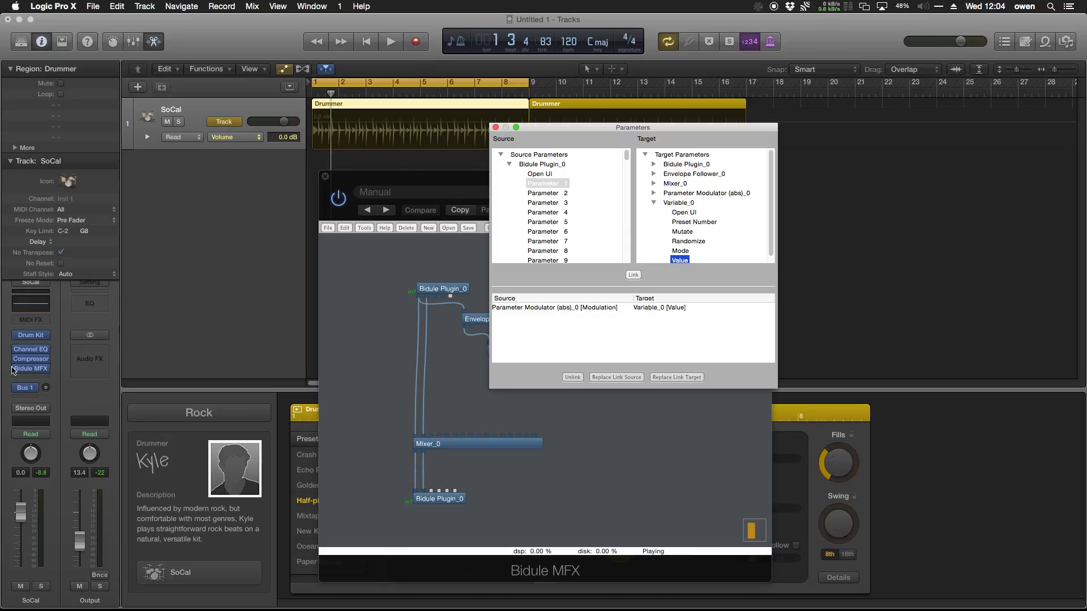
{"action": "left_click", "coordinate": [41, 344]}
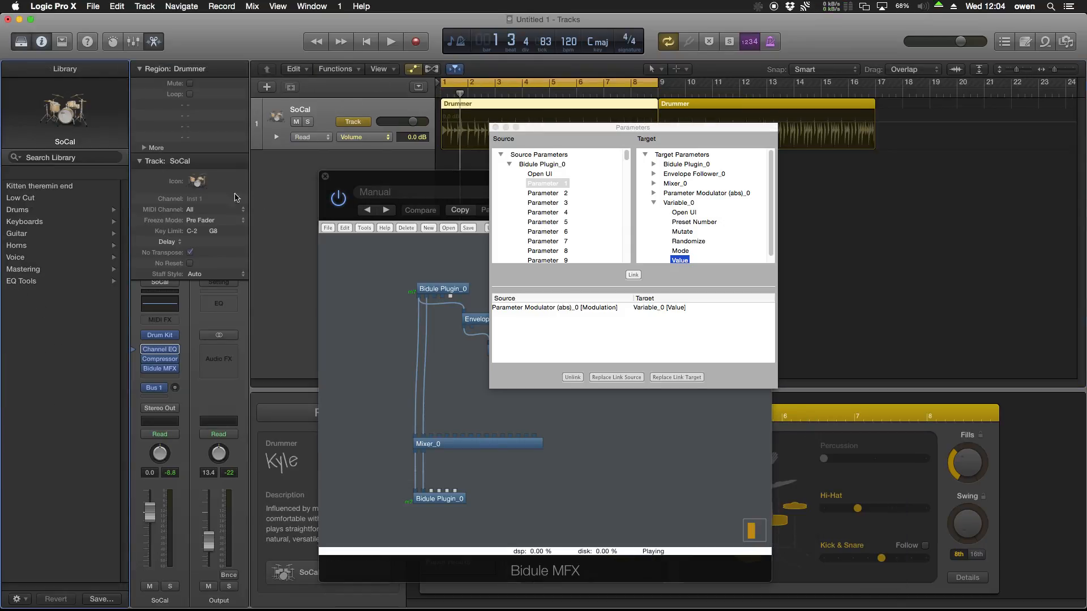
{"action": "left_click", "coordinate": [39, 40]}
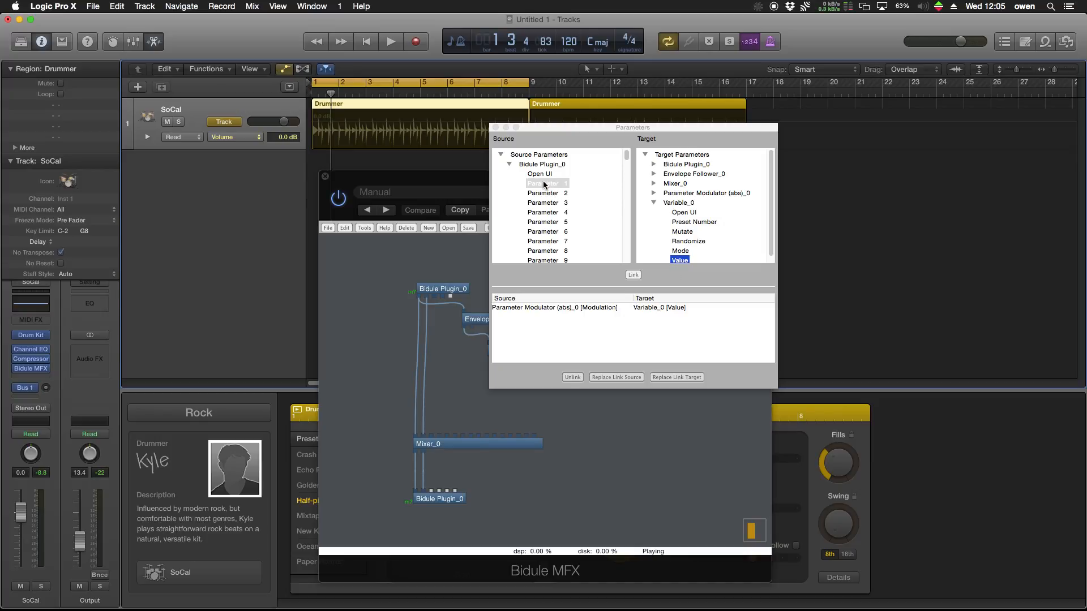
{"action": "left_click", "coordinate": [633, 275]}
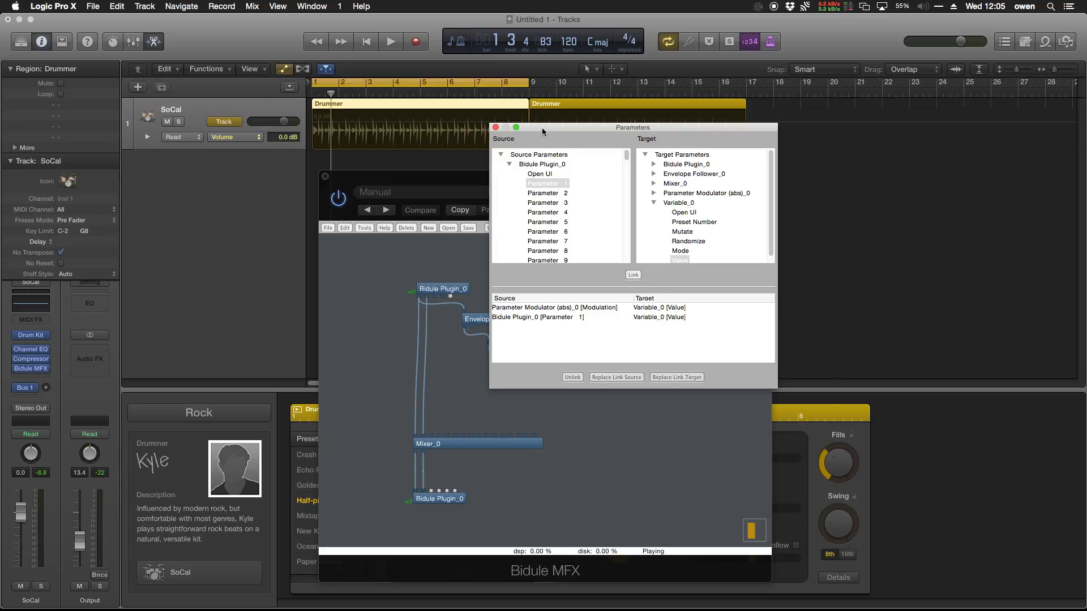
{"action": "left_click_drag", "start_coordinate": [519, 128], "coordinate": [763, 256]}
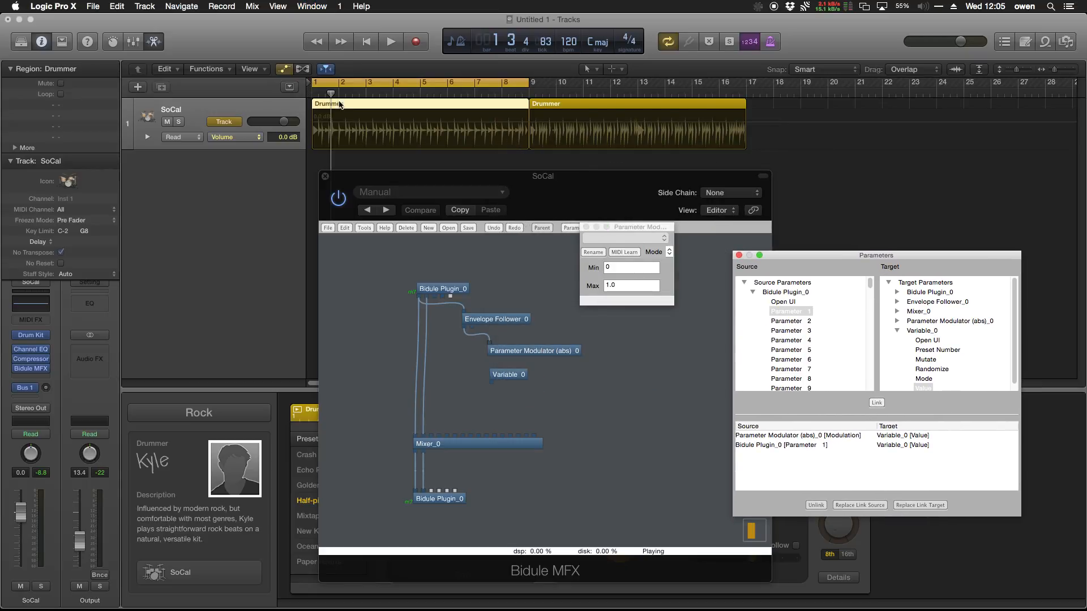
Open the MIDI Environment and move the Bidule MFX window clear of it
{"action": "left_click", "coordinate": [306, 7]}
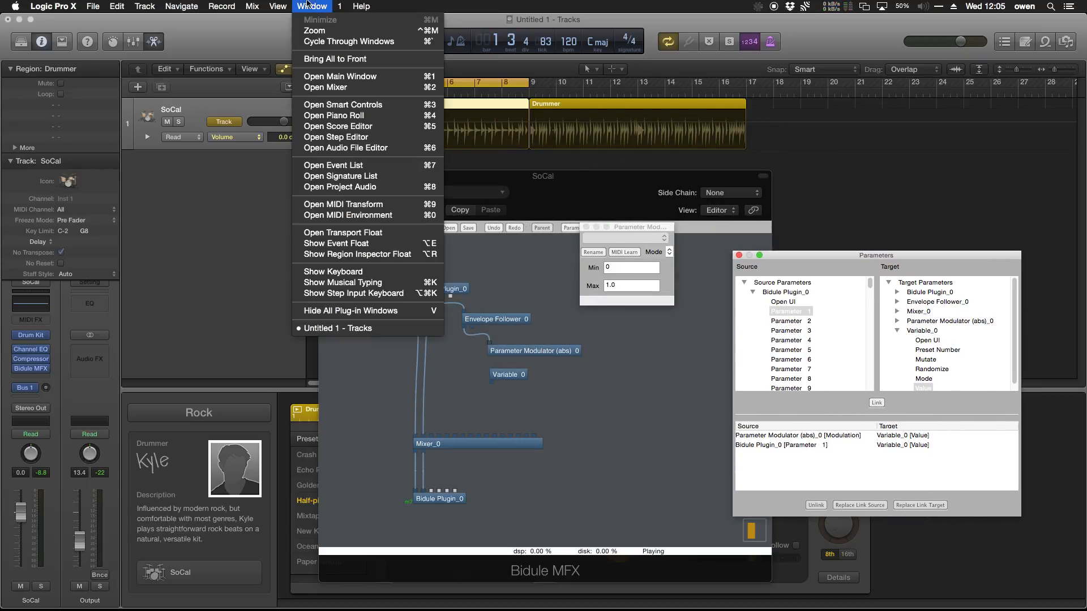
{"action": "left_click", "coordinate": [295, 218]}
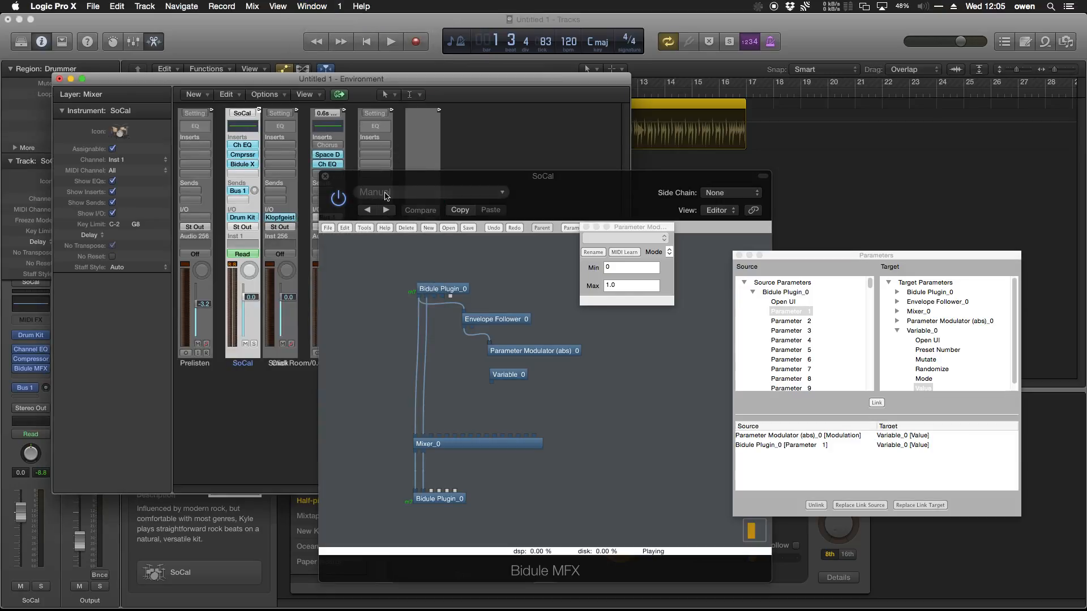
{"action": "left_click_drag", "start_coordinate": [357, 178], "coordinate": [680, 81]}
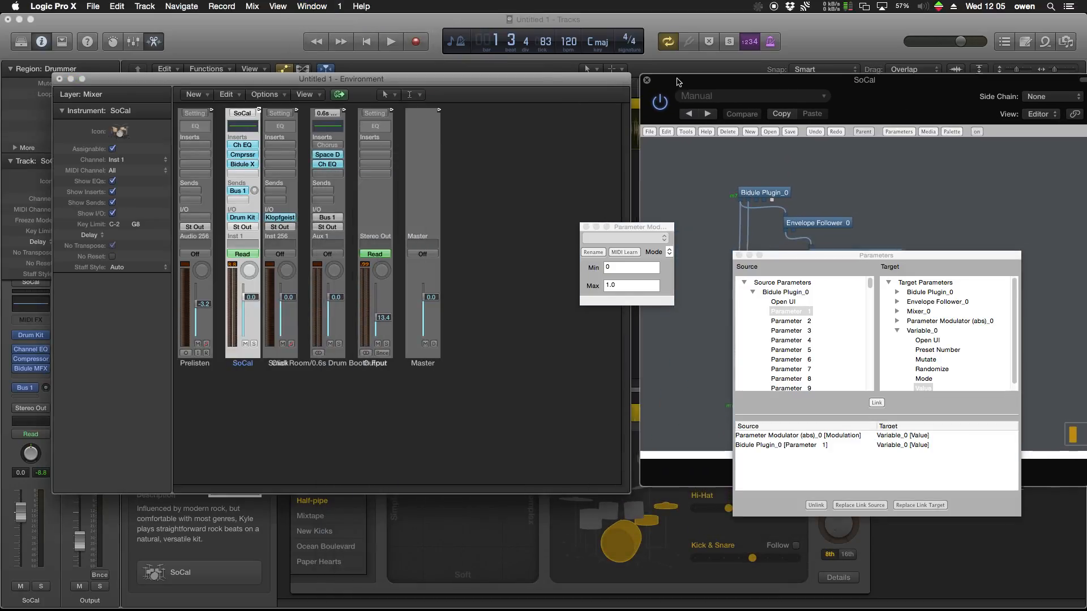
Close the Parameter Modulator window and move the click, aux, output and master channel strips away from SoCal to free space
{"action": "left_click", "coordinate": [586, 227]}
{"action": "left_click_drag", "start_coordinate": [287, 382], "coordinate": [463, 360]}
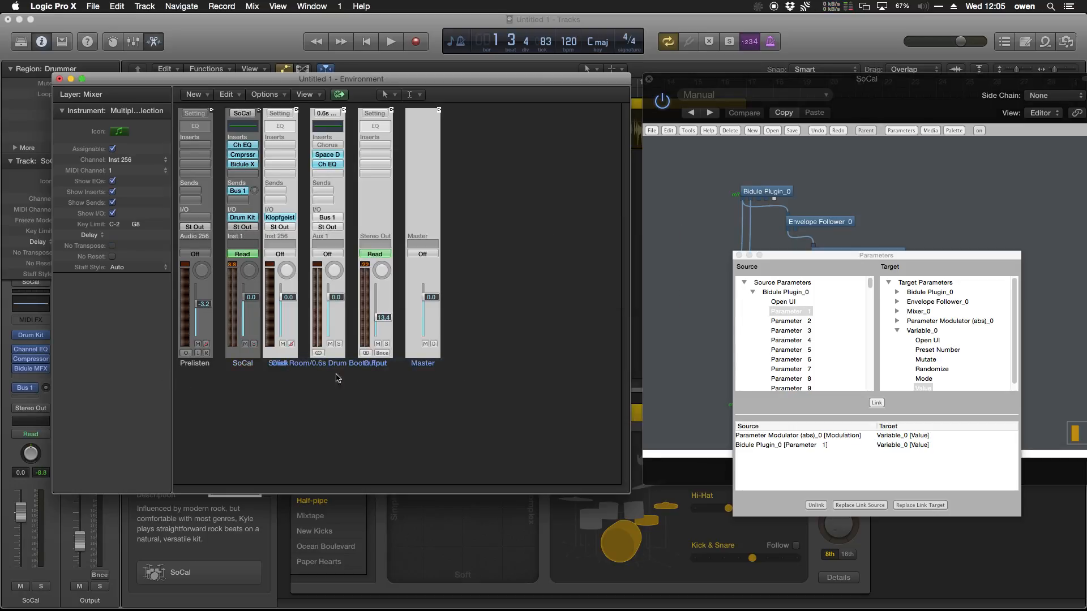
{"action": "left_click_drag", "start_coordinate": [279, 365], "coordinate": [446, 369]}
Add a Monitor object beside the SoCal channel strip and cable SoCal's output into it
{"action": "left_click", "coordinate": [201, 93]}
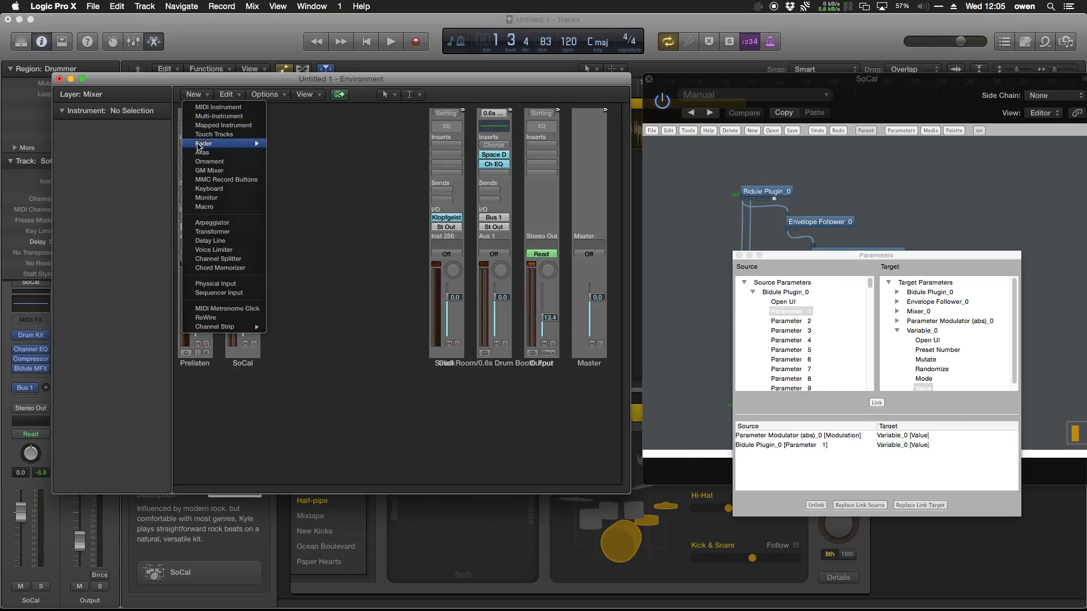
{"action": "left_click", "coordinate": [207, 198]}
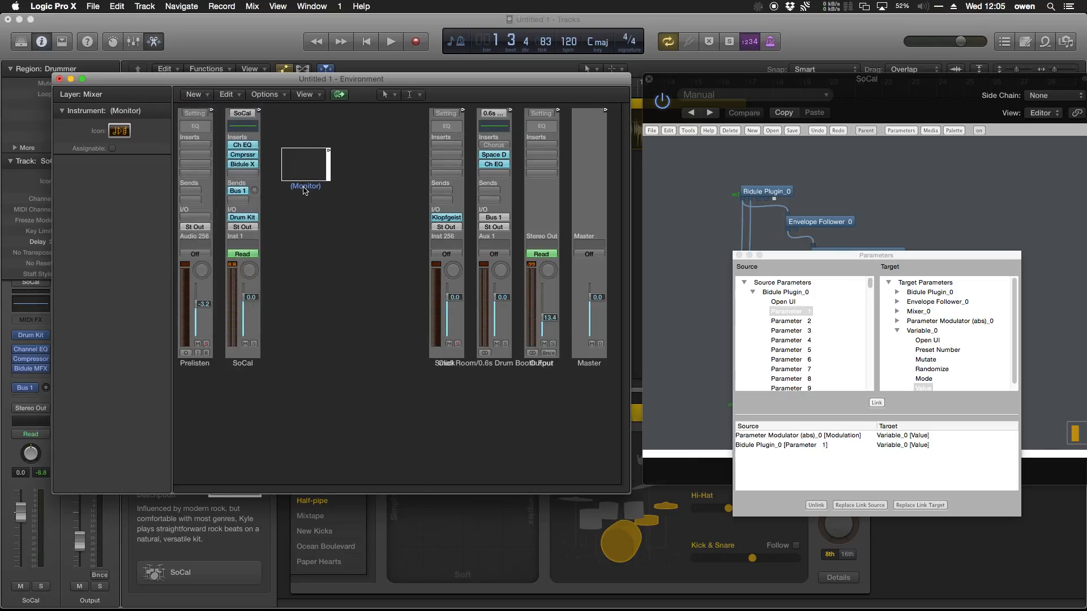
{"action": "left_click_drag", "start_coordinate": [303, 188], "coordinate": [278, 150]}
{"action": "left_click_drag", "start_coordinate": [258, 110], "coordinate": [308, 155]}
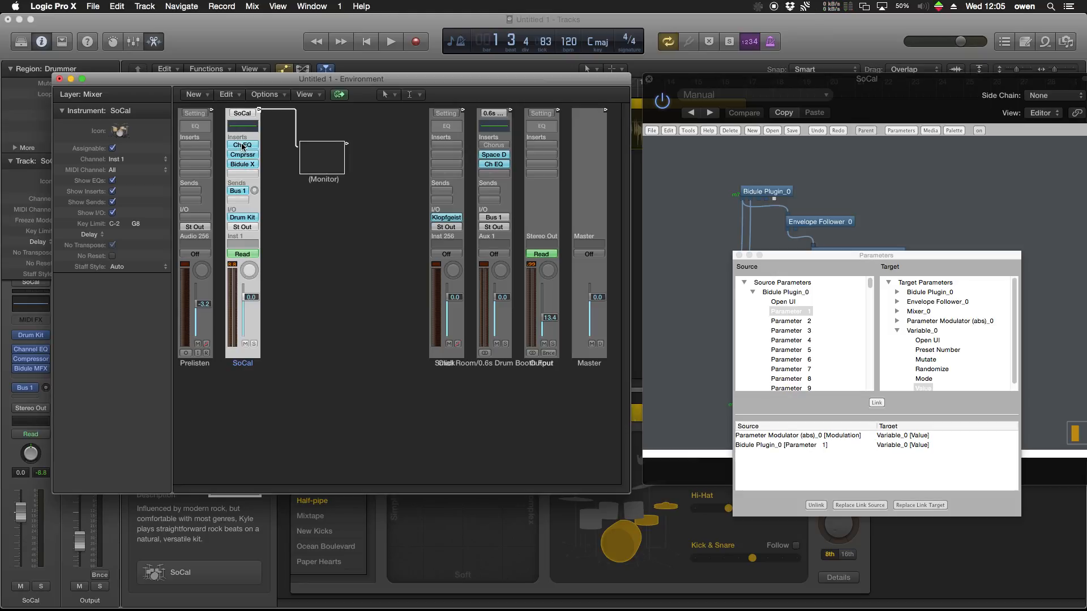
Sweep a band in SoCal's Channel EQ back and forth to check its events in the Monitor, and close the EQ
{"action": "left_click", "coordinate": [242, 145]}
{"action": "left_click_drag", "start_coordinate": [251, 57], "coordinate": [271, 323]}
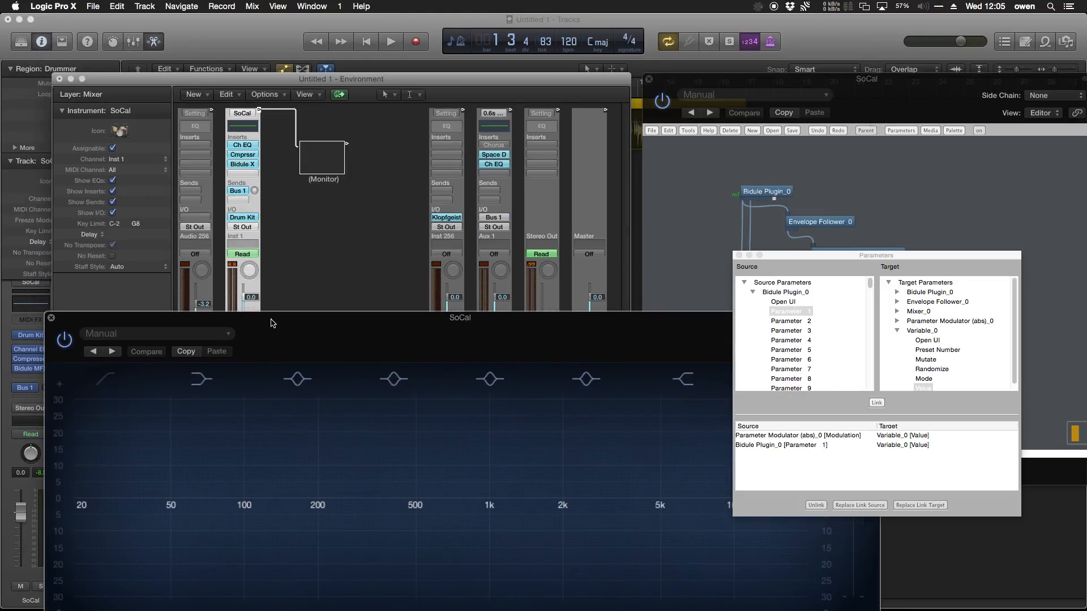
{"action": "left_click_drag", "start_coordinate": [280, 500], "coordinate": [342, 498]}
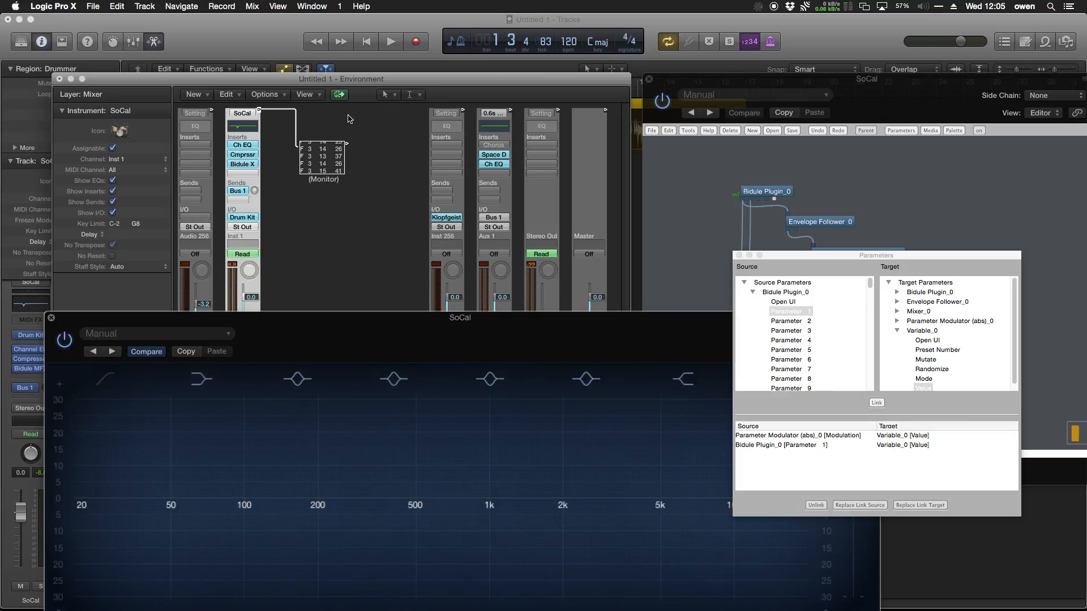
{"action": "left_click_drag", "start_coordinate": [340, 497], "coordinate": [304, 495]}
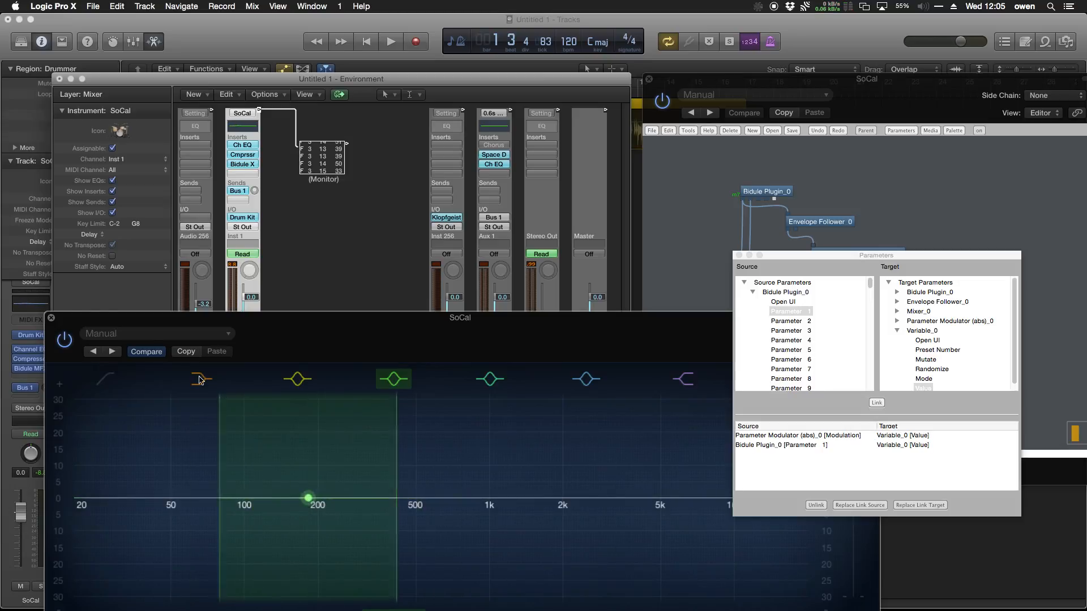
{"action": "left_click", "coordinate": [51, 318]}
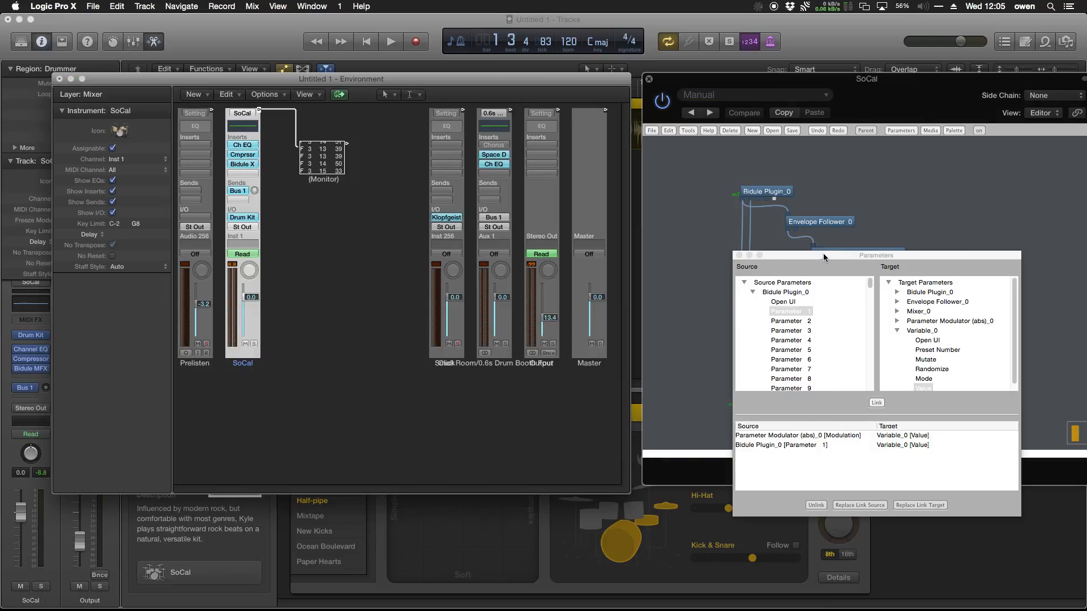
Shift the Parameters window and start playback to examine the Bidule modulation events arriving in the Monitor
{"action": "left_click_drag", "start_coordinate": [824, 253], "coordinate": [806, 235]}
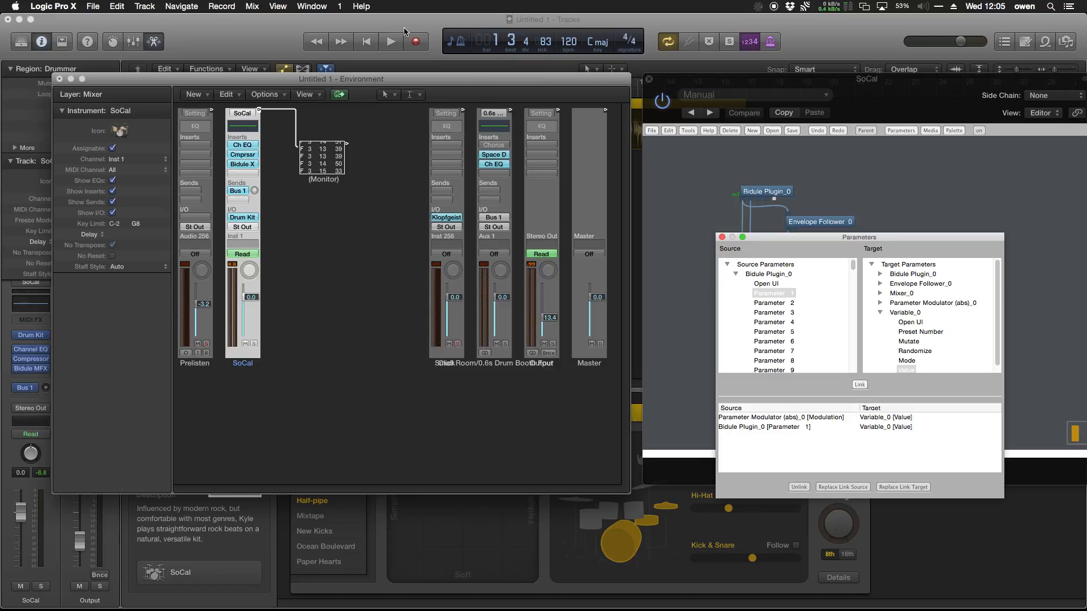
{"action": "left_click", "coordinate": [391, 42]}
{"action": "left_click", "coordinate": [305, 132]}
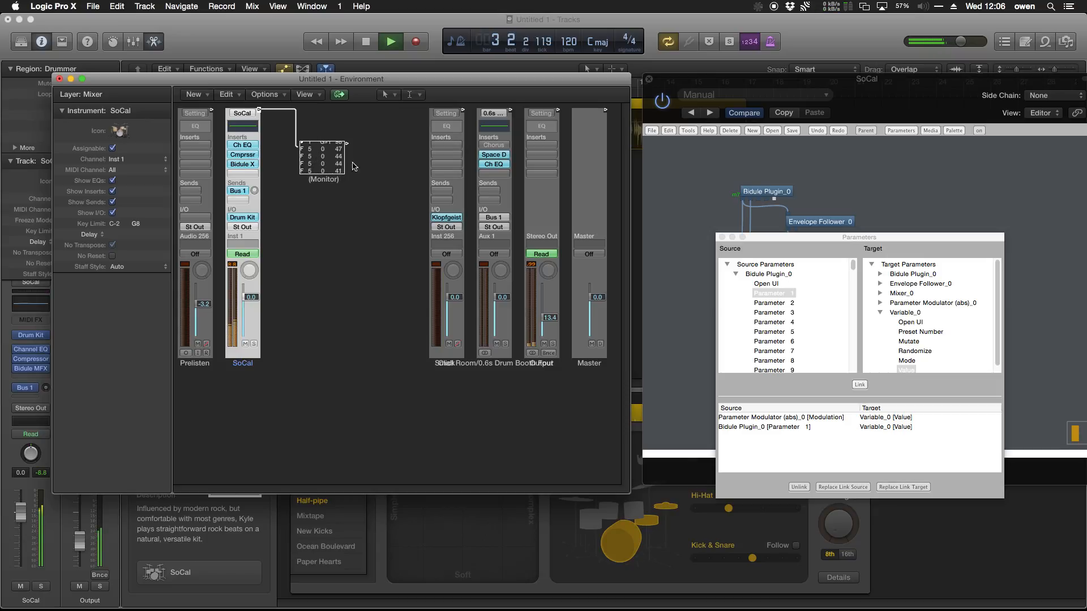
Add an Auto style fader next to the Monitor, enlarge it and cable the Monitor's output into it
{"action": "left_click", "coordinate": [197, 94]}
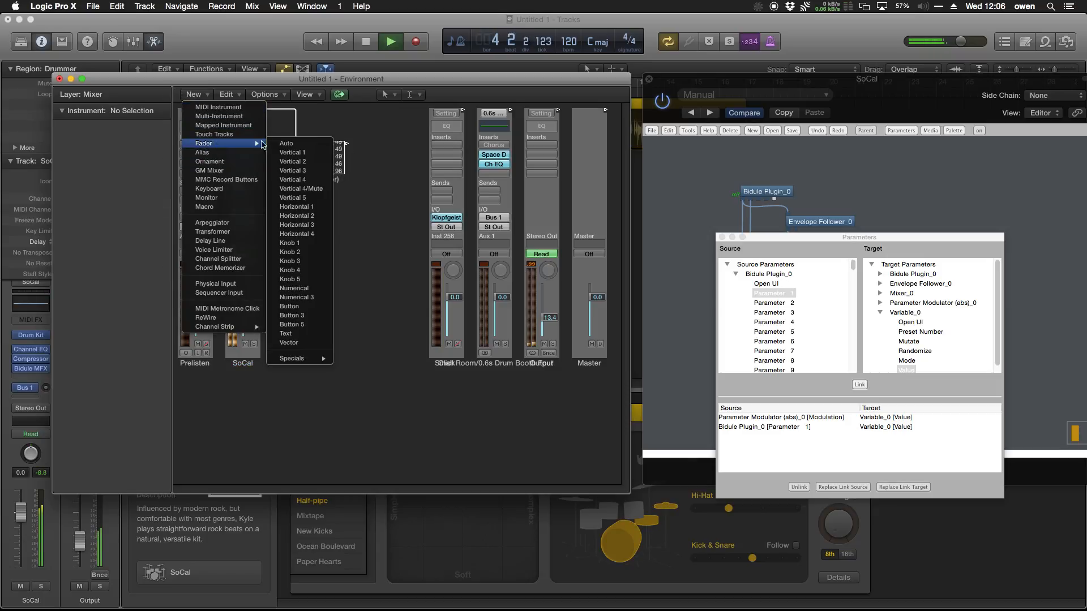
{"action": "left_click", "coordinate": [294, 145]}
{"action": "left_click_drag", "start_coordinate": [395, 194], "coordinate": [417, 393]}
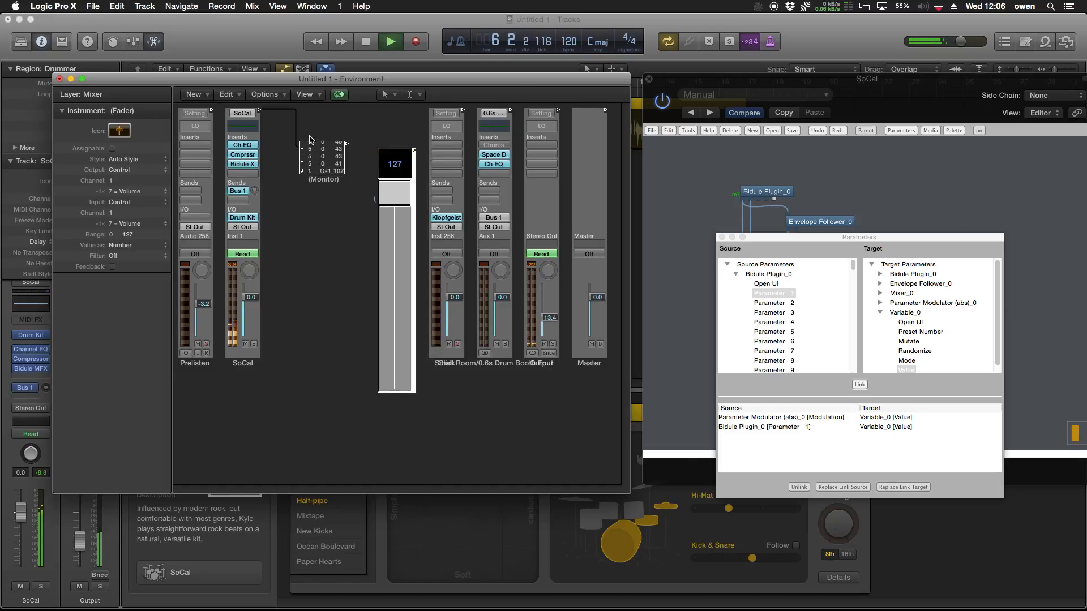
{"action": "left_click_drag", "start_coordinate": [346, 146], "coordinate": [390, 180]}
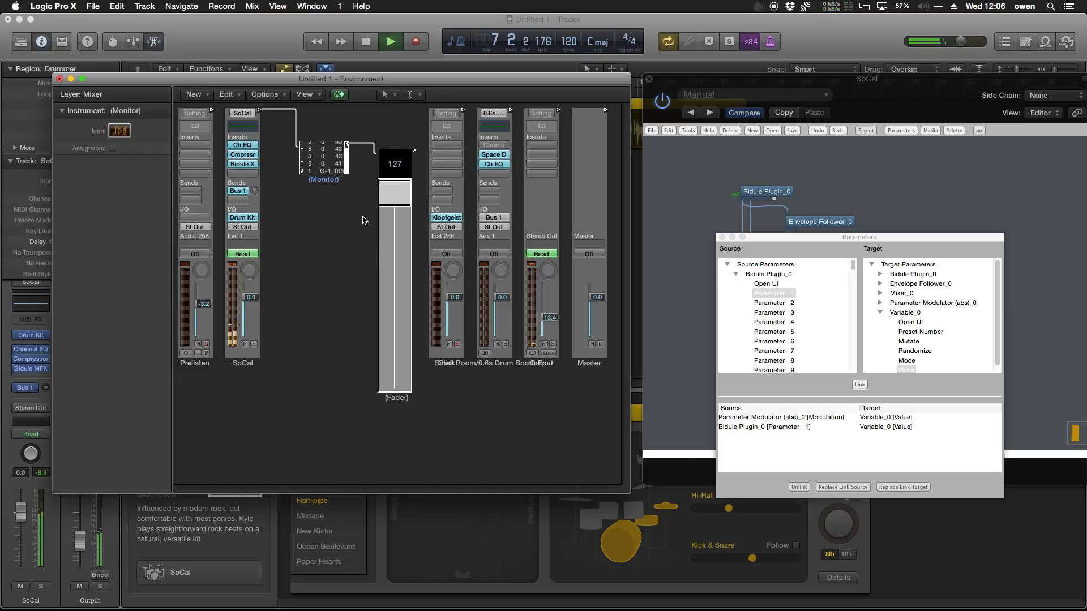
Set the new fader's input definition to Fader, channel 5, with first data byte (-1-) 0
{"action": "left_click", "coordinate": [391, 398]}
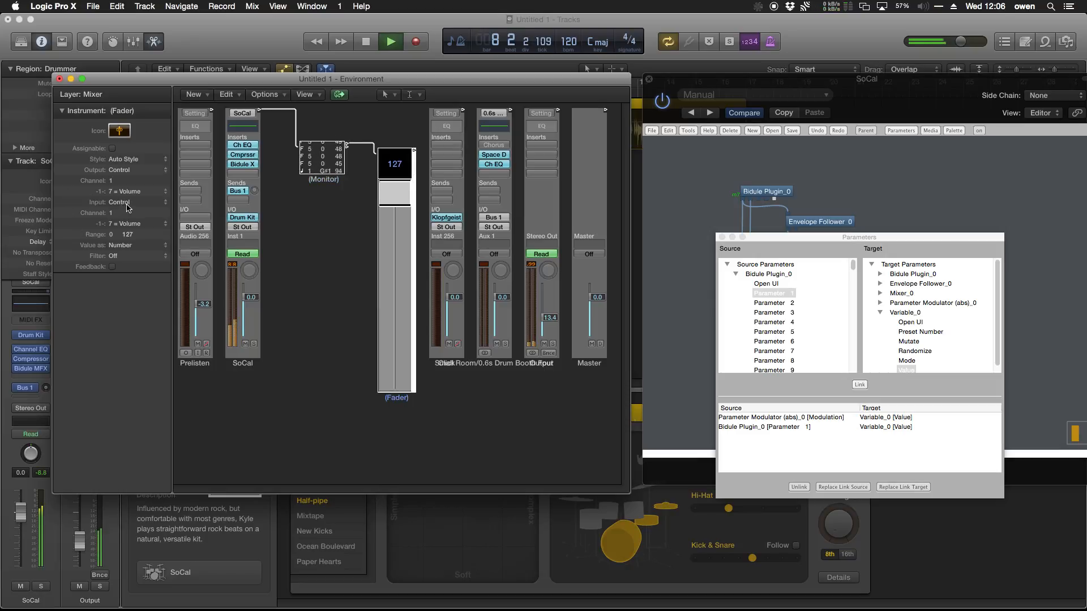
{"action": "left_click", "coordinate": [135, 203]}
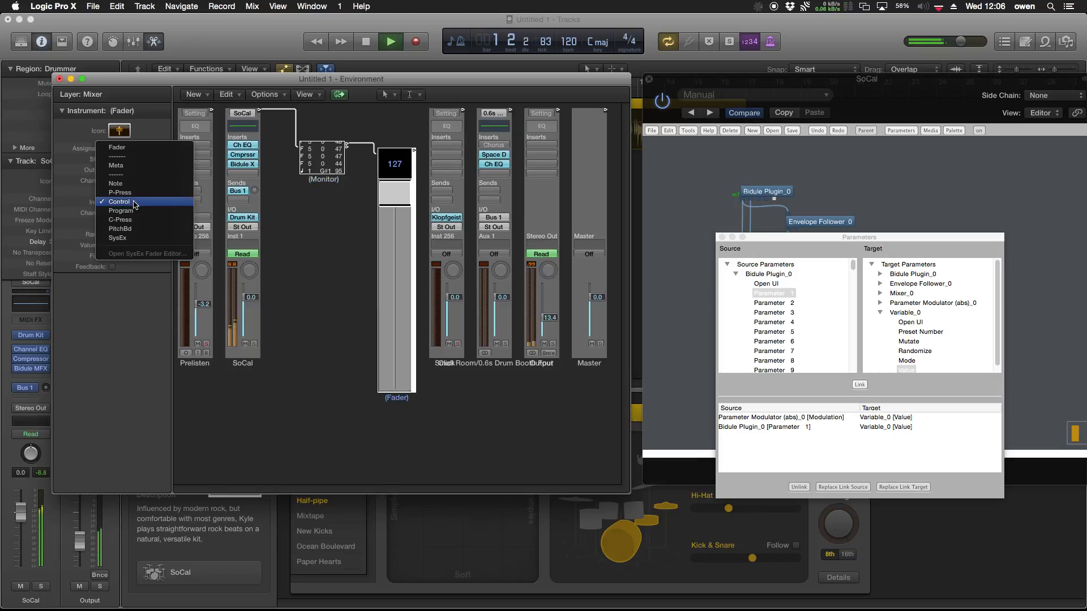
{"action": "left_click", "coordinate": [117, 147]}
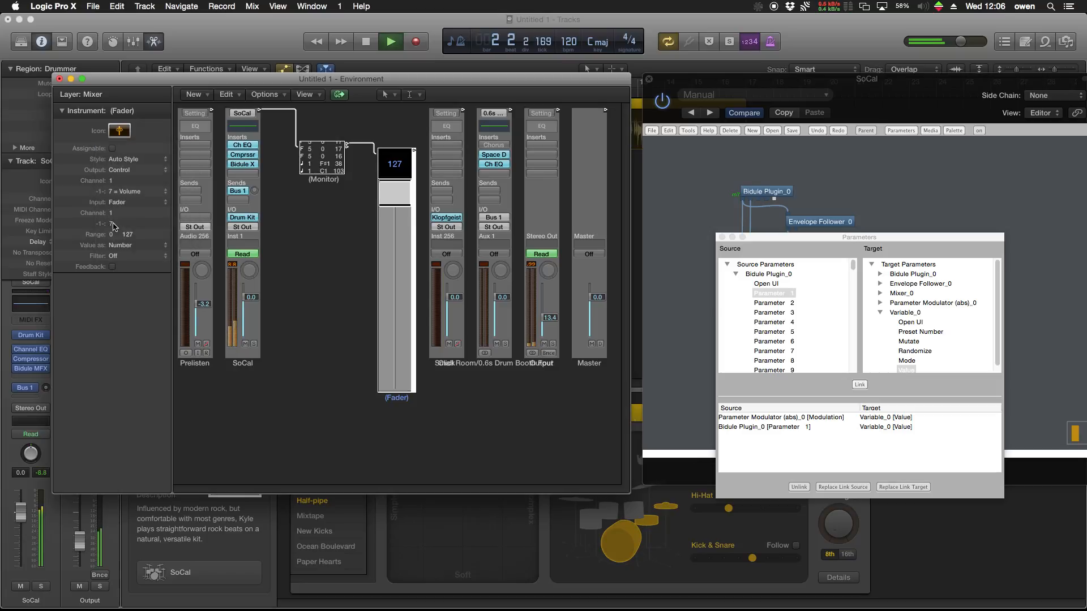
{"action": "double_click", "coordinate": [116, 213]}
{"action": "type", "text": "5"}
{"action": "key", "text": "Return"}
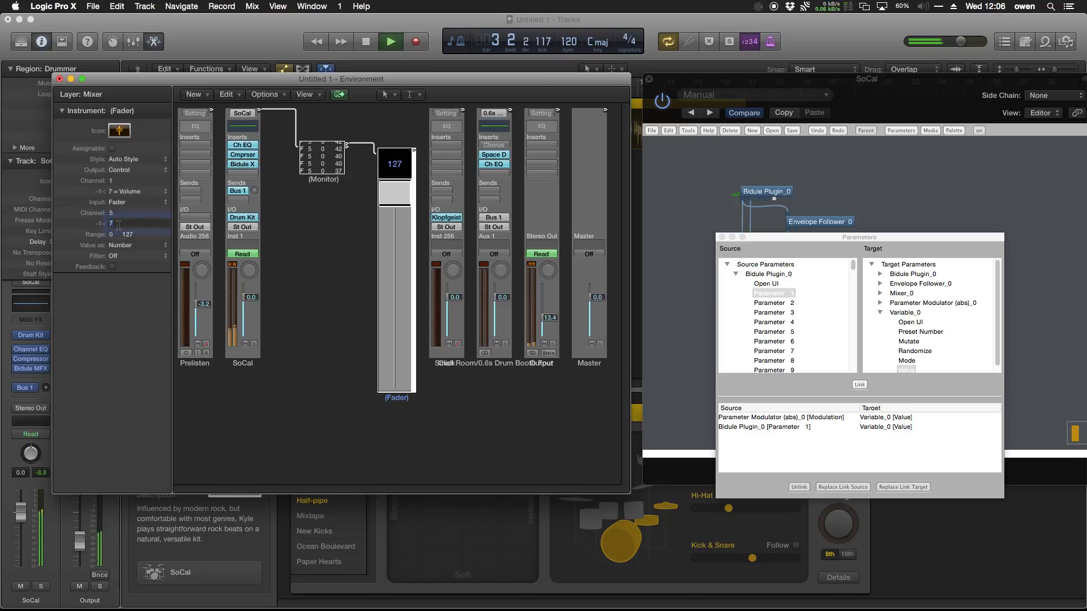
{"action": "type", "text": "0"}
{"action": "key", "text": "Return"}
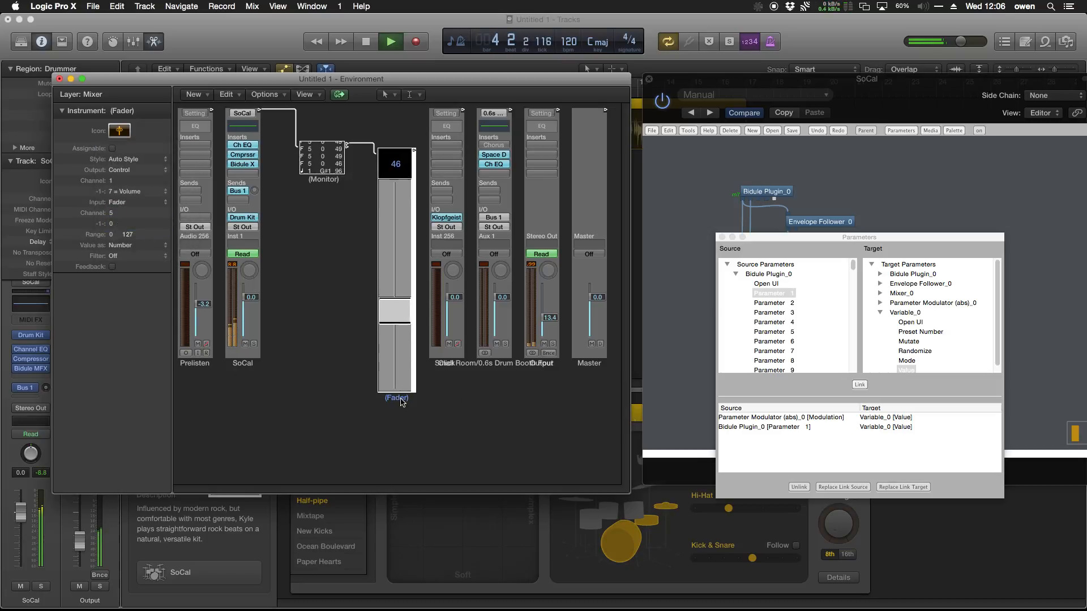
Lengthen the Monitor to list more events, and move the fader closer to it and make it taller
{"action": "left_click_drag", "start_coordinate": [345, 173], "coordinate": [337, 459]}
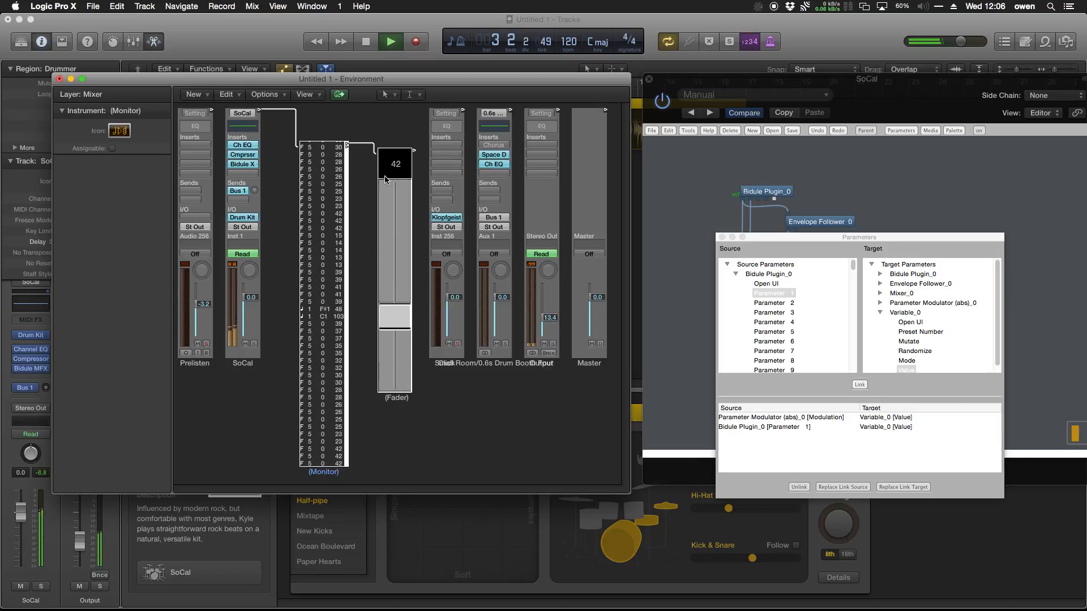
{"action": "left_click_drag", "start_coordinate": [392, 402], "coordinate": [372, 401]}
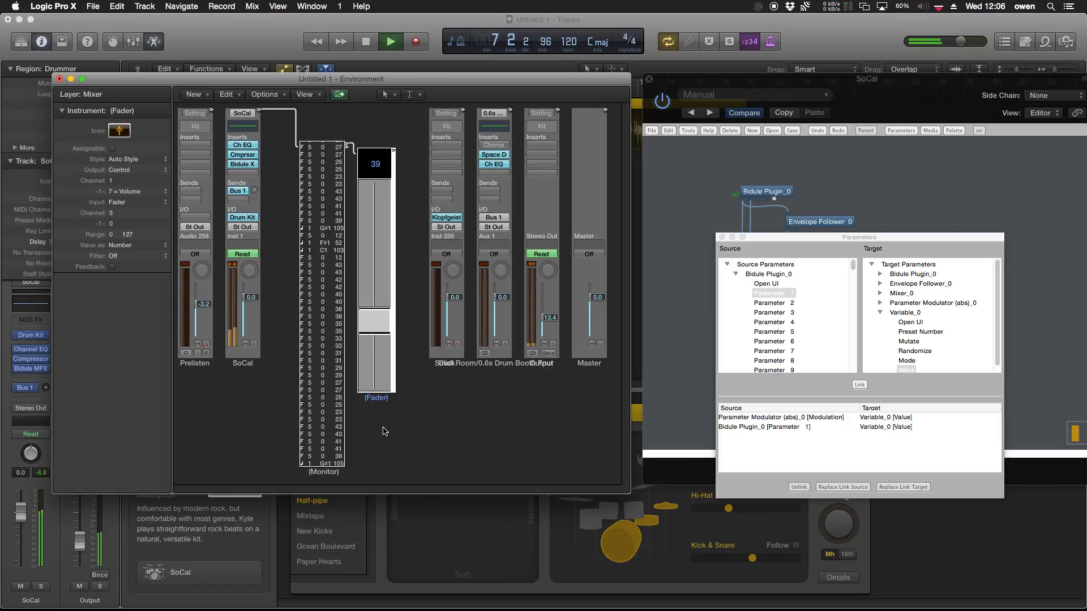
{"action": "left_click_drag", "start_coordinate": [394, 392], "coordinate": [385, 470]}
Close the Parameters window and select the upper Bidule Plugin_0, Envelope Follower, Parameter Modulator and Variable modules in the patch
{"action": "left_click", "coordinate": [687, 232]}
{"action": "left_click", "coordinate": [722, 238]}
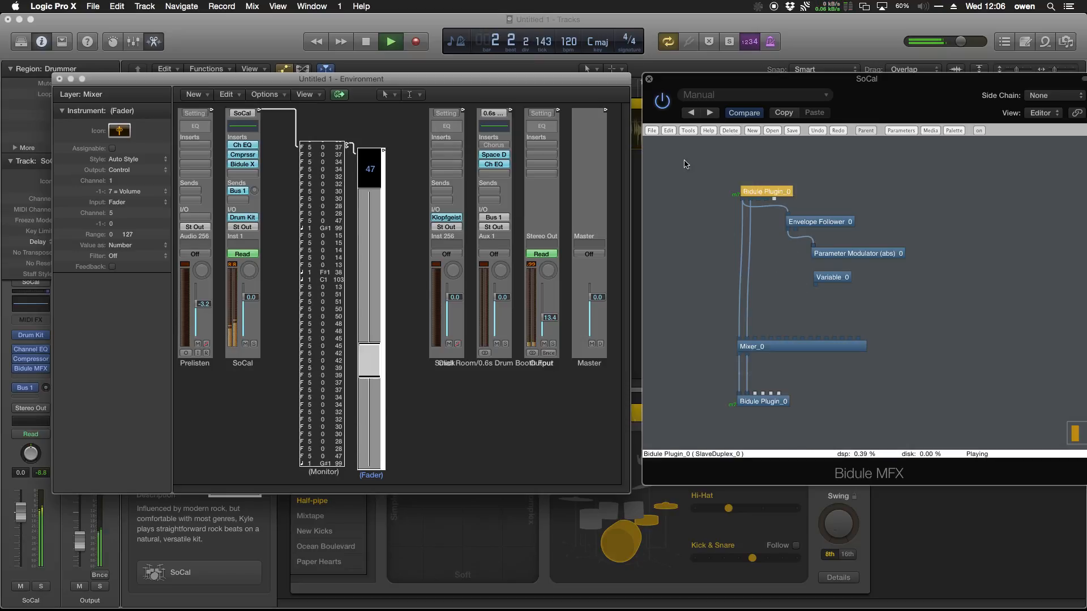
{"action": "left_click_drag", "start_coordinate": [689, 155], "coordinate": [922, 315]}
{"action": "left_click", "coordinate": [766, 296]}
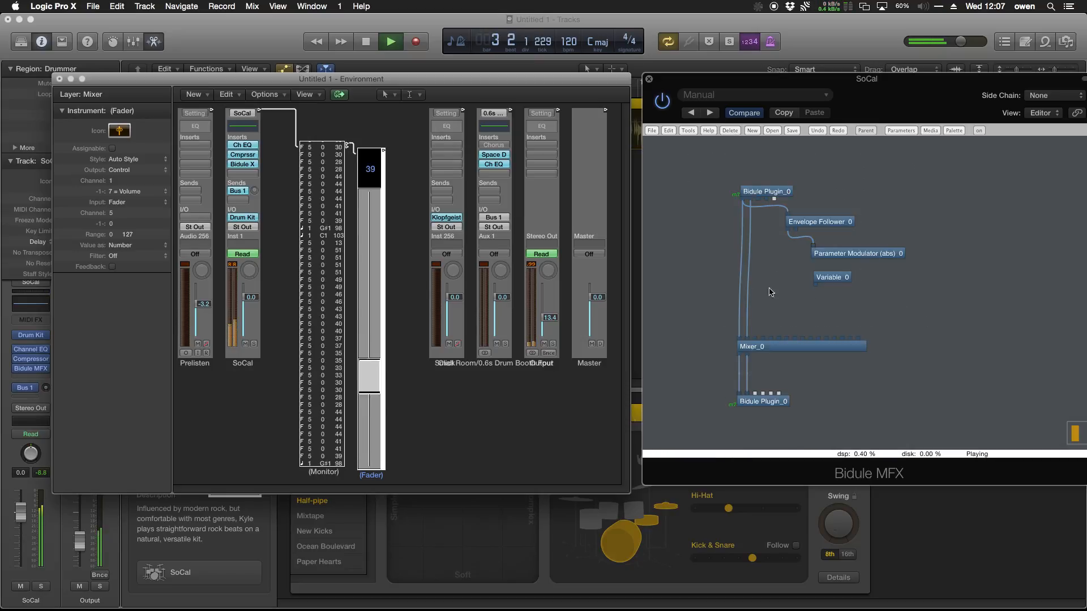
{"action": "left_click_drag", "start_coordinate": [693, 169], "coordinate": [910, 320]}
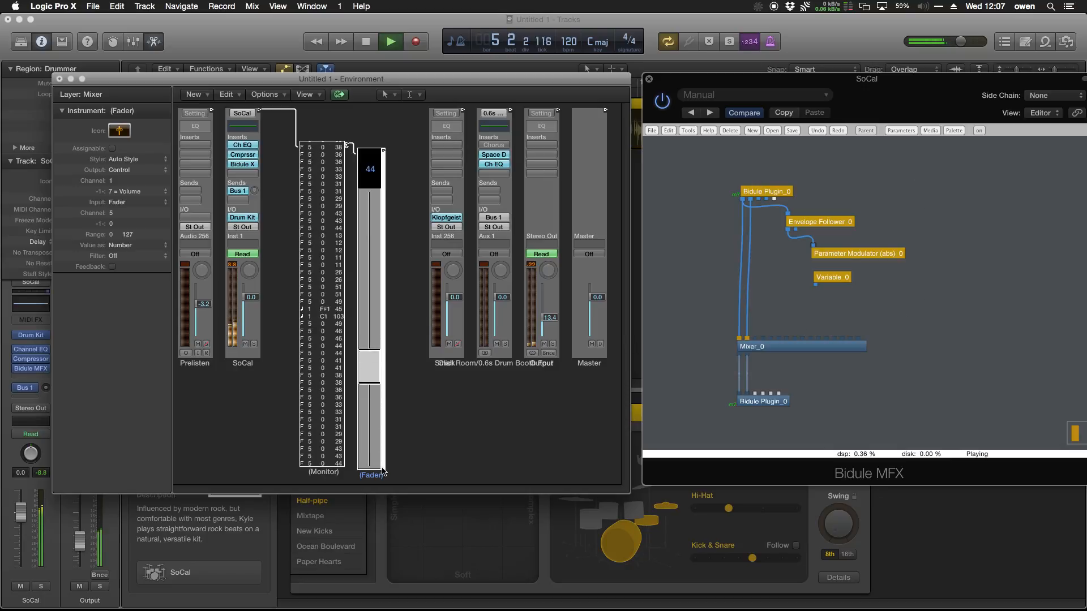
Widen the fader slightly, clear the selection and move the Environment window to uncover the SoCal track's regions
{"action": "left_click_drag", "start_coordinate": [385, 470], "coordinate": [392, 474]}
{"action": "left_click", "coordinate": [417, 473]}
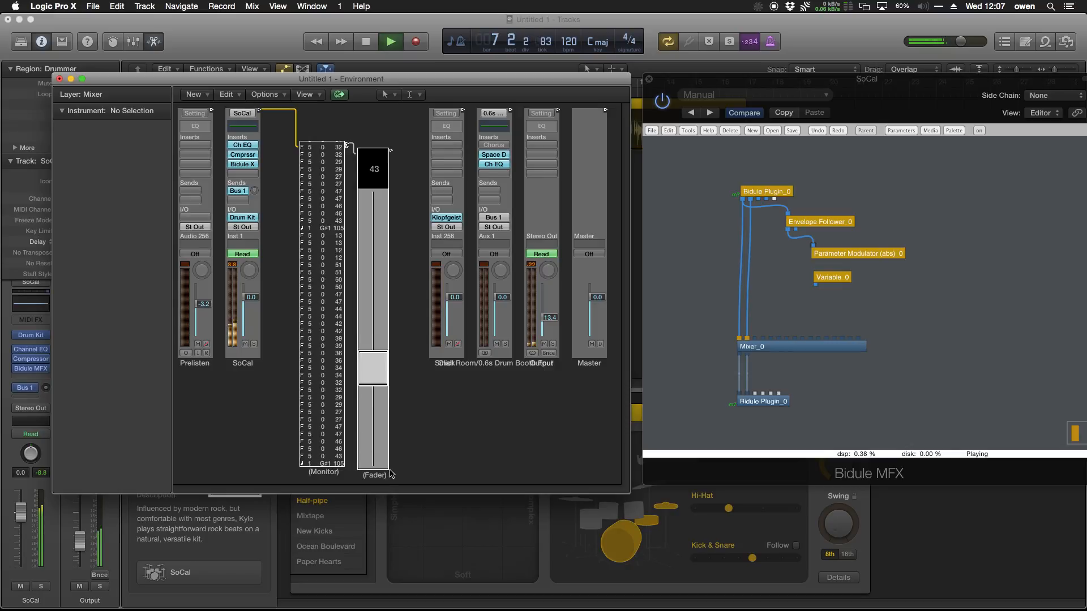
{"action": "left_click_drag", "start_coordinate": [96, 81], "coordinate": [104, 134]}
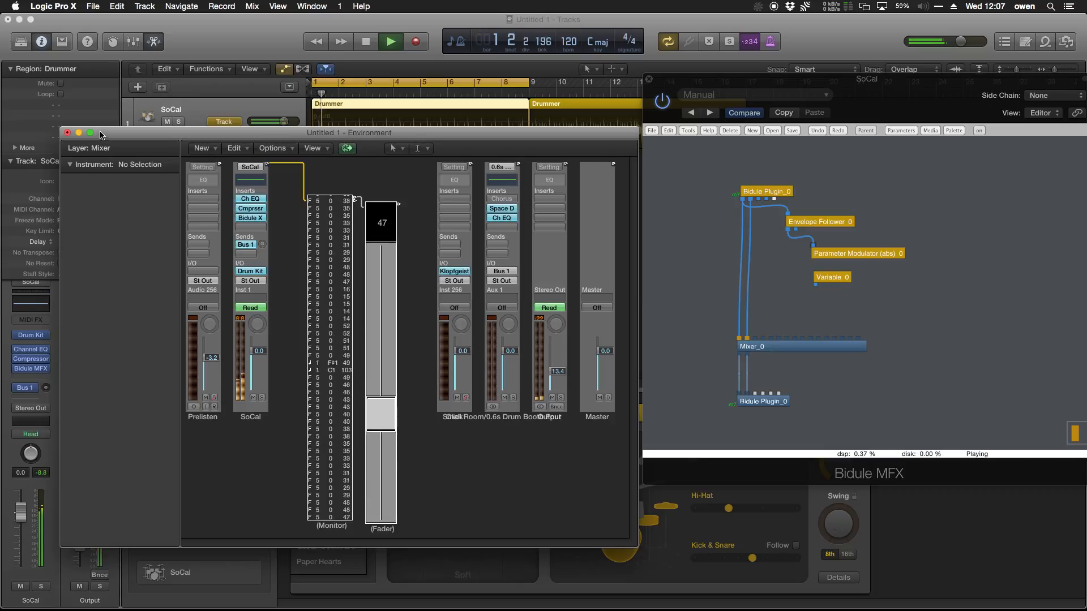